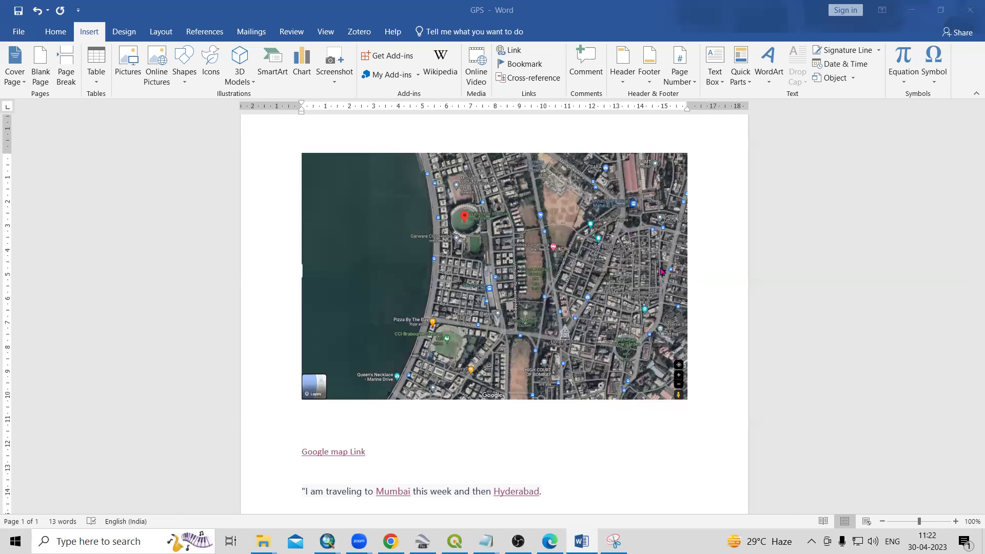
# Step: Review the GPS document and follow the map image's link to Wankhede Stadium in Google Maps
pyautogui.scroll(1, 498, 376)
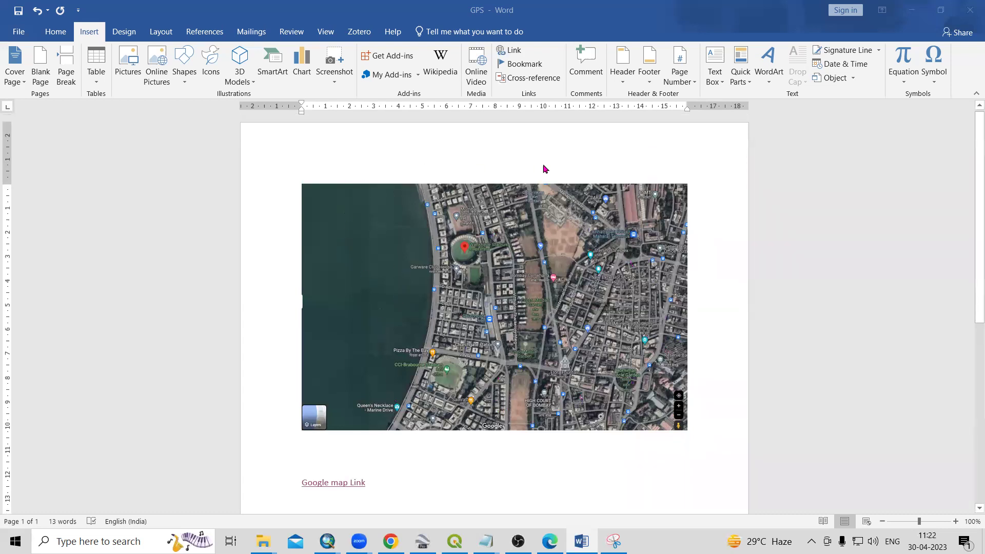
pyautogui.scroll(-2, 493, 262)
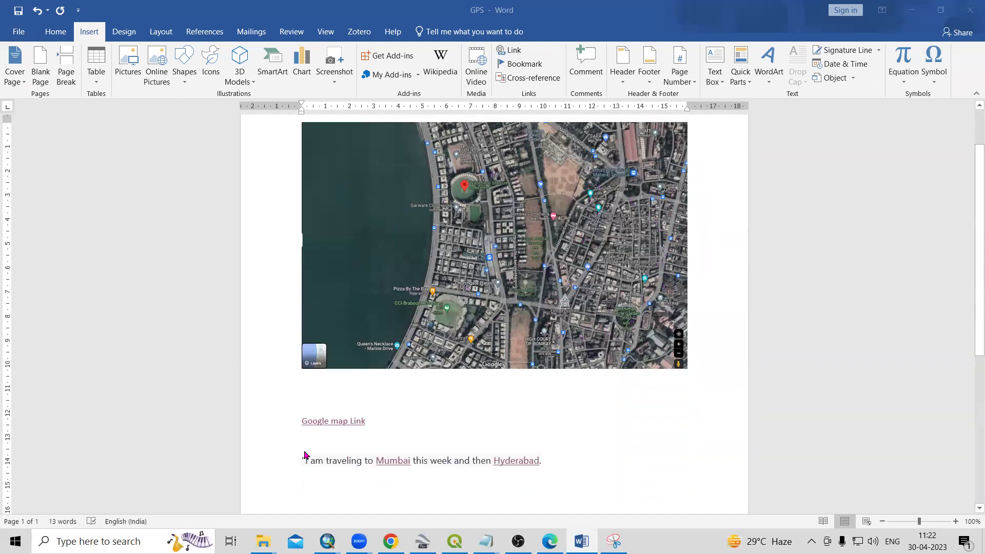
pyautogui.scroll(1, 489, 394)
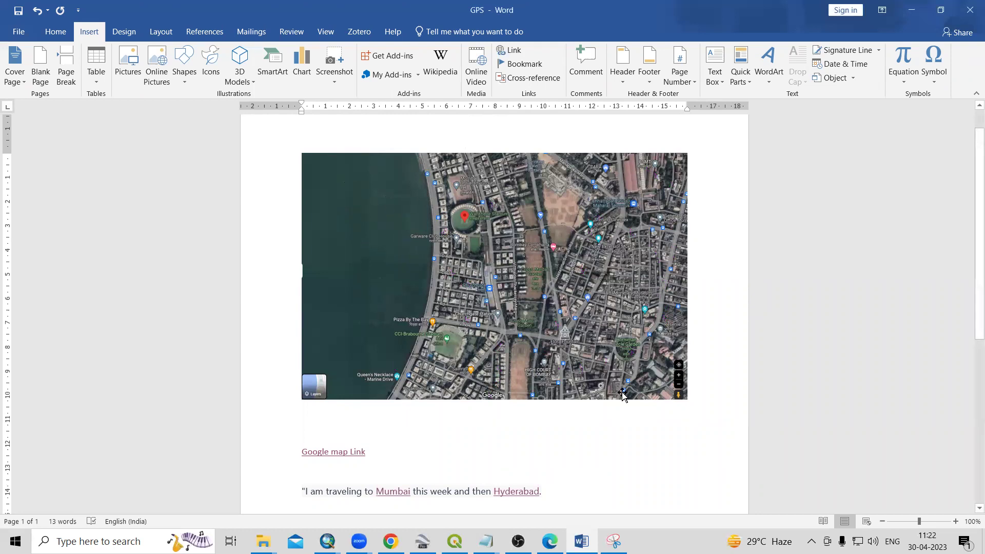
pyautogui.keyDown('ctrl'); pyautogui.click(623, 302); pyautogui.keyUp('ctrl')
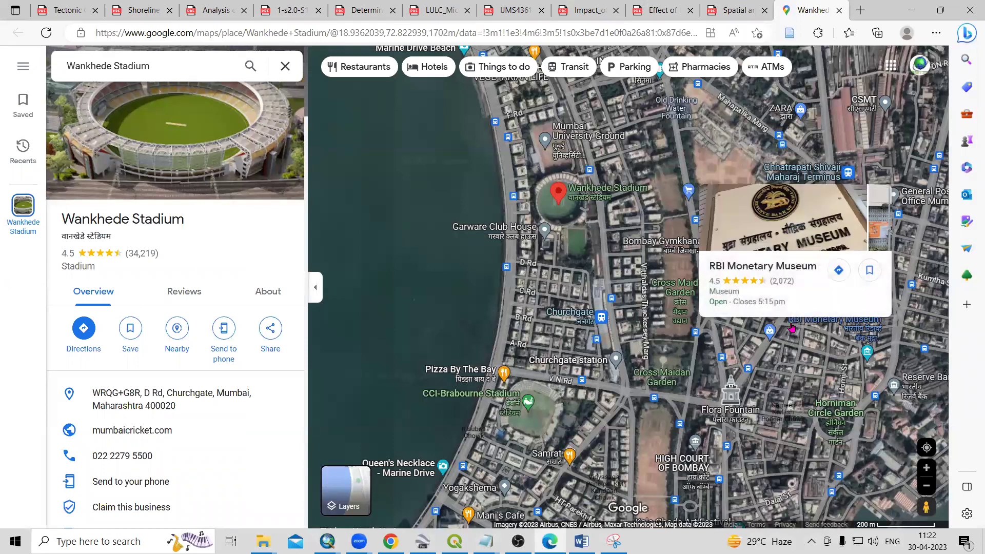
# Step: Leave the Wankhede Stadium page and return to the GPS document, scrolled to the travel sentence
pyautogui.moveTo(581, 541)
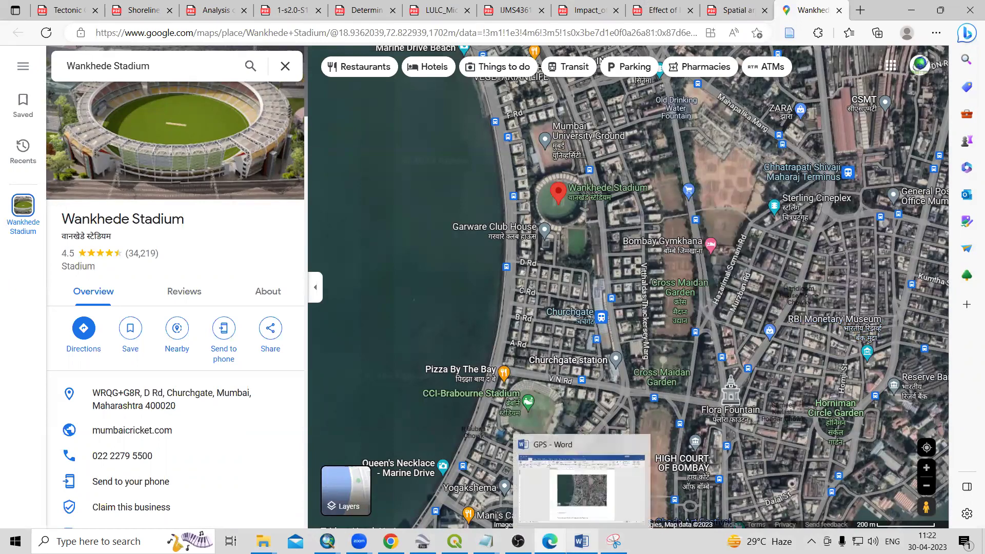
pyautogui.click(591, 491)
pyautogui.scroll(-2, 520, 418)
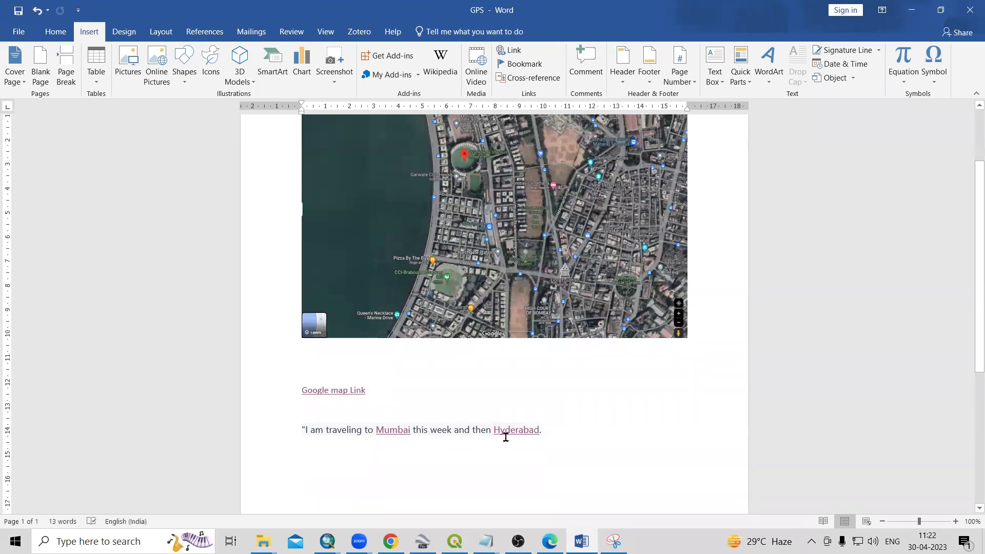
pyautogui.tripleClick(513, 434)
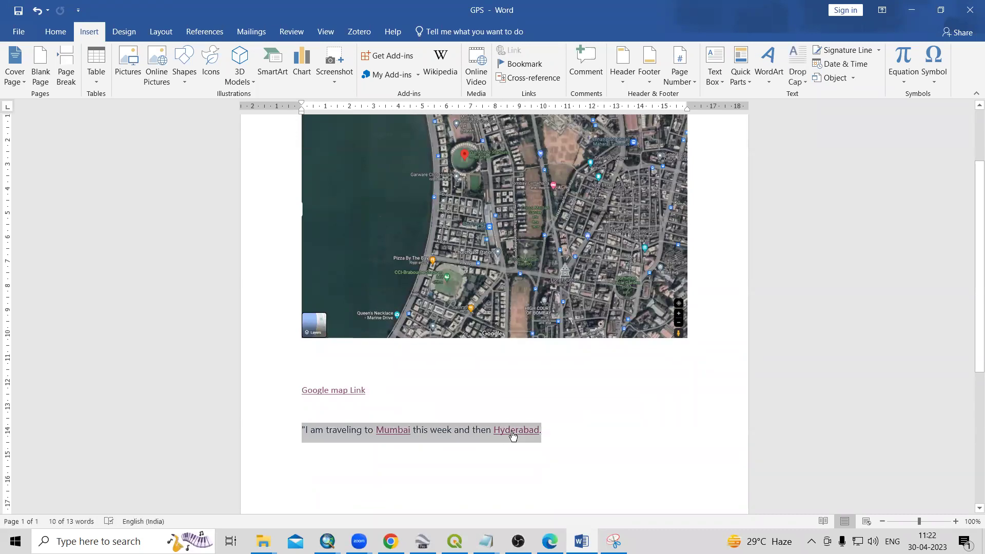
pyautogui.click(518, 468)
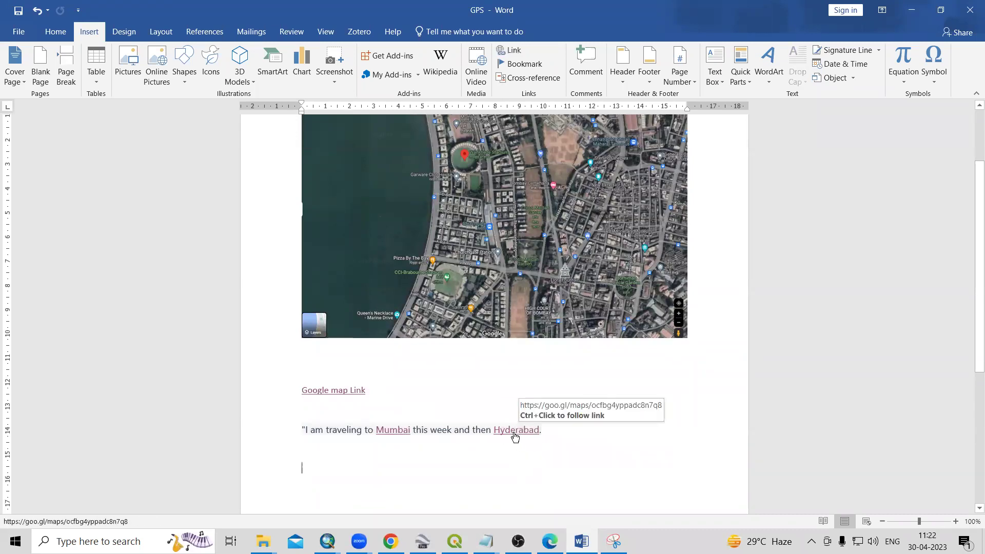
pyautogui.tripleClick(514, 434)
pyautogui.click(515, 434)
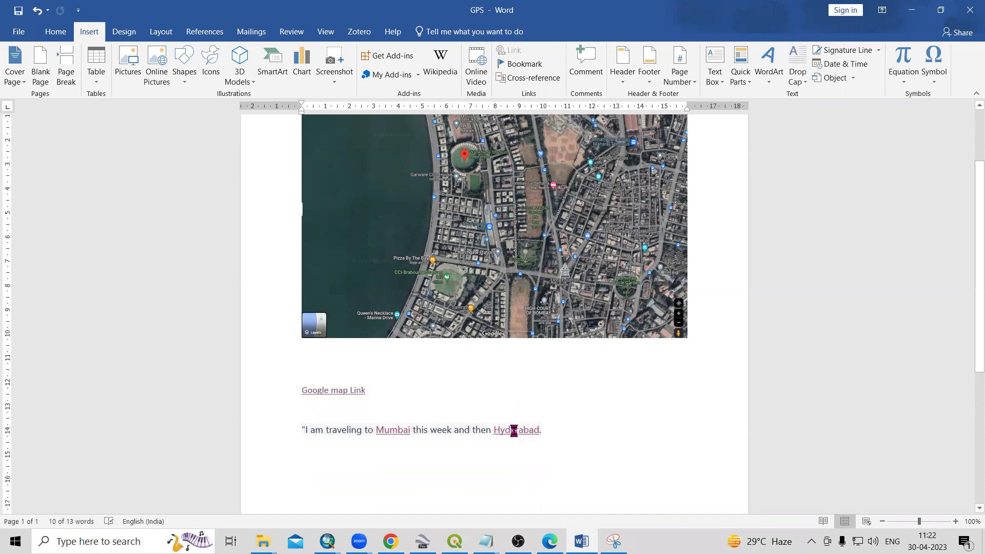
pyautogui.keyDown('ctrl'); pyautogui.click(529, 431); pyautogui.keyUp('ctrl')
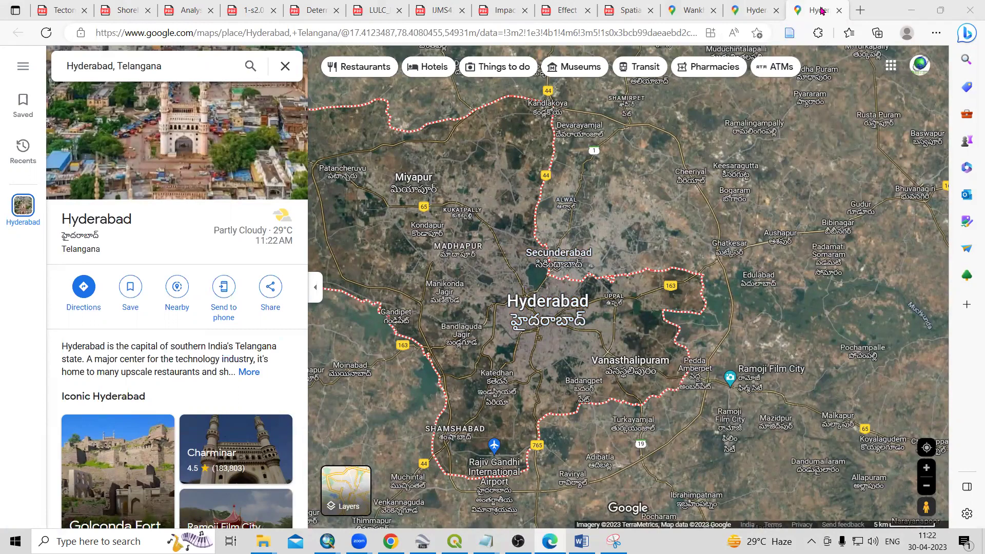
# Step: Close both Hyderabad map tabs and open Google Maps from the search results
pyautogui.click(839, 11)
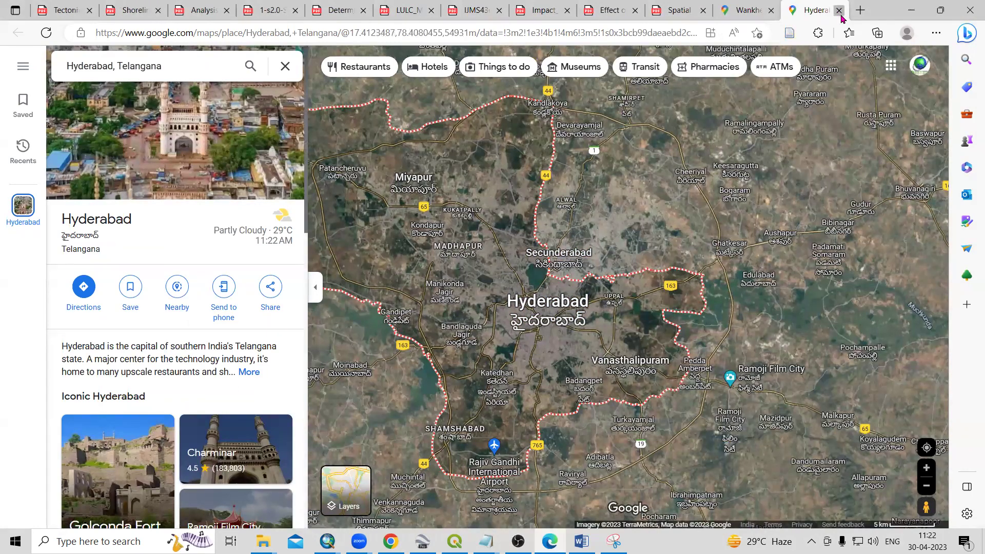
pyautogui.click(840, 11)
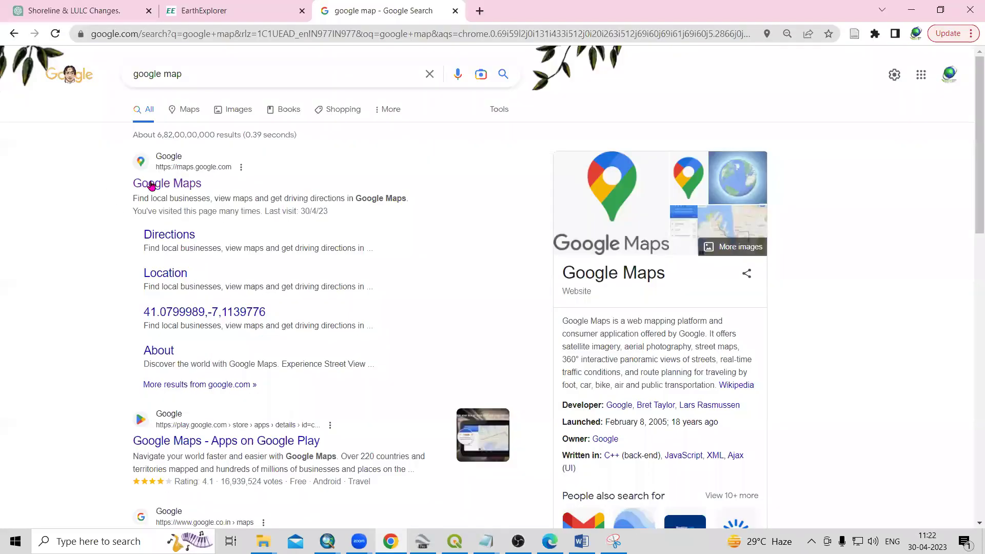
pyautogui.click(152, 185)
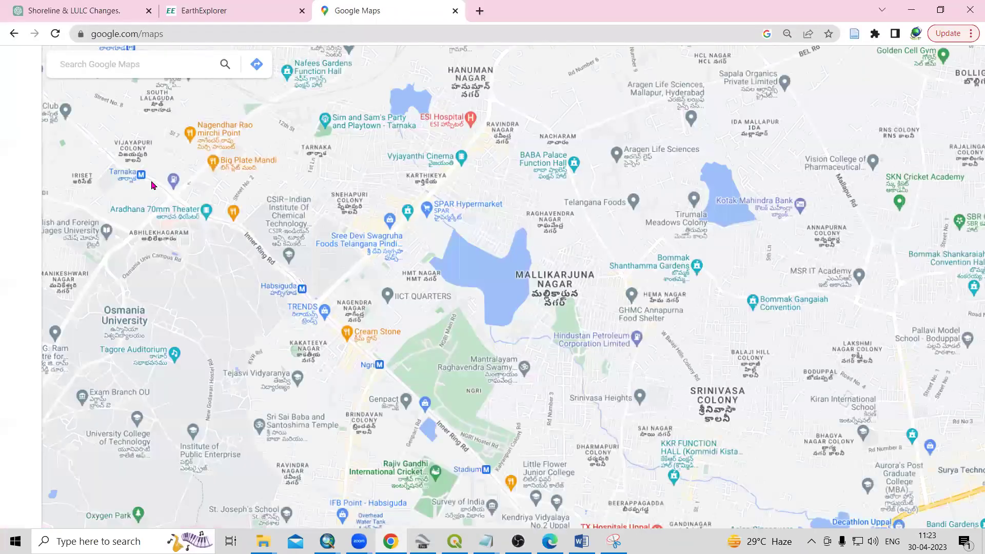
# Step: Search Google Maps for Wankhede Stadium
pyautogui.click(145, 68)
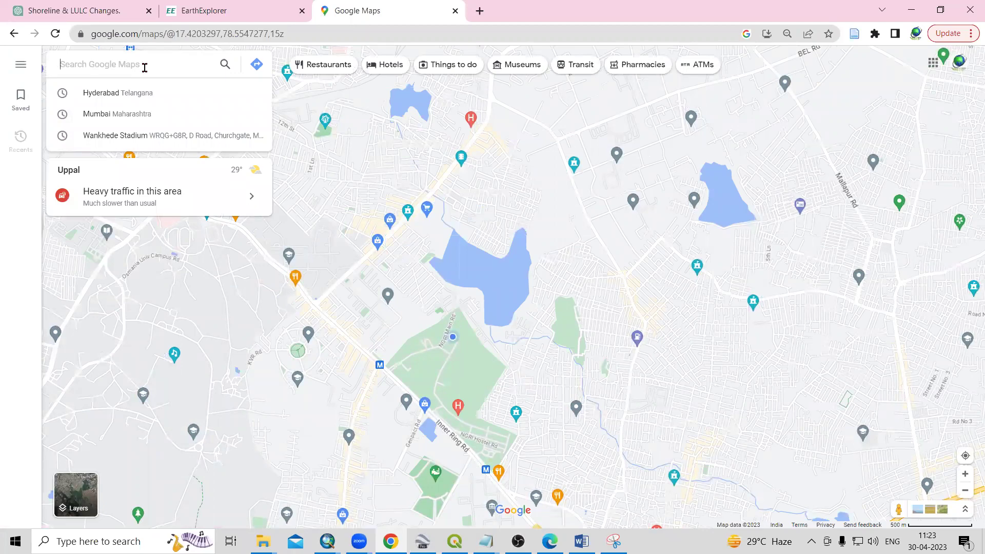
pyautogui.write('wan')
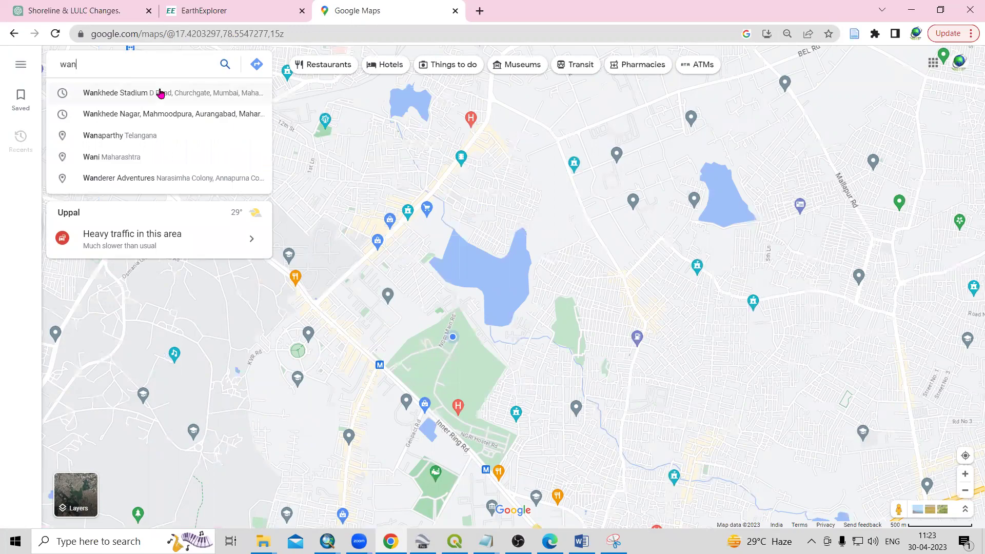
pyautogui.click(160, 92)
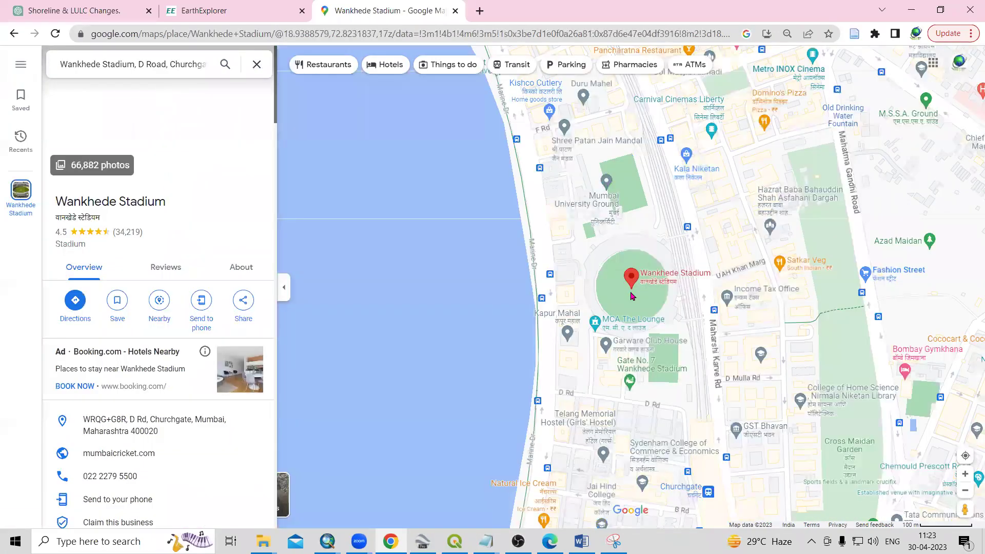
# Step: Zoom in on the stadium in satellite view and centre it on the map
pyautogui.scroll(1, 691, 384)
pyautogui.scroll(1, 377, 244)
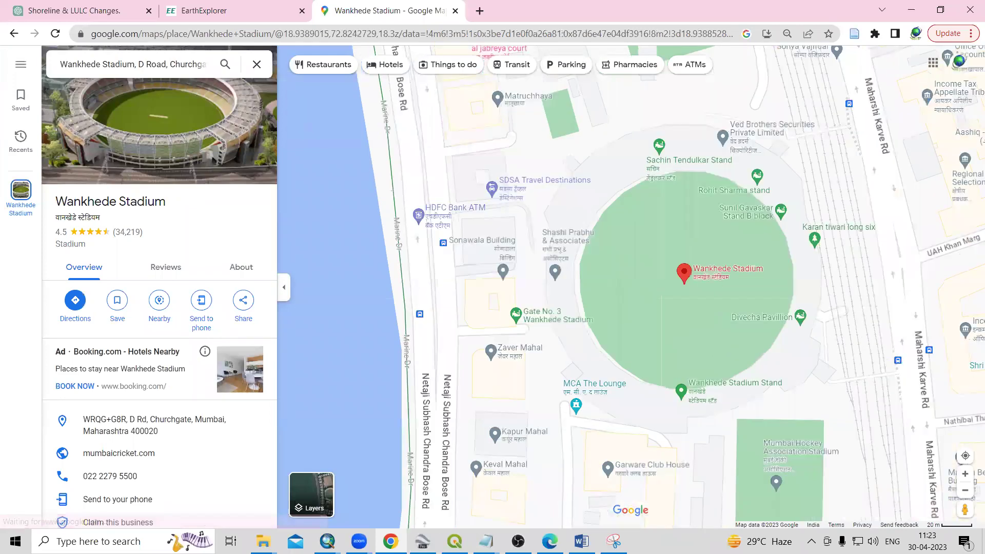
pyautogui.click(316, 502)
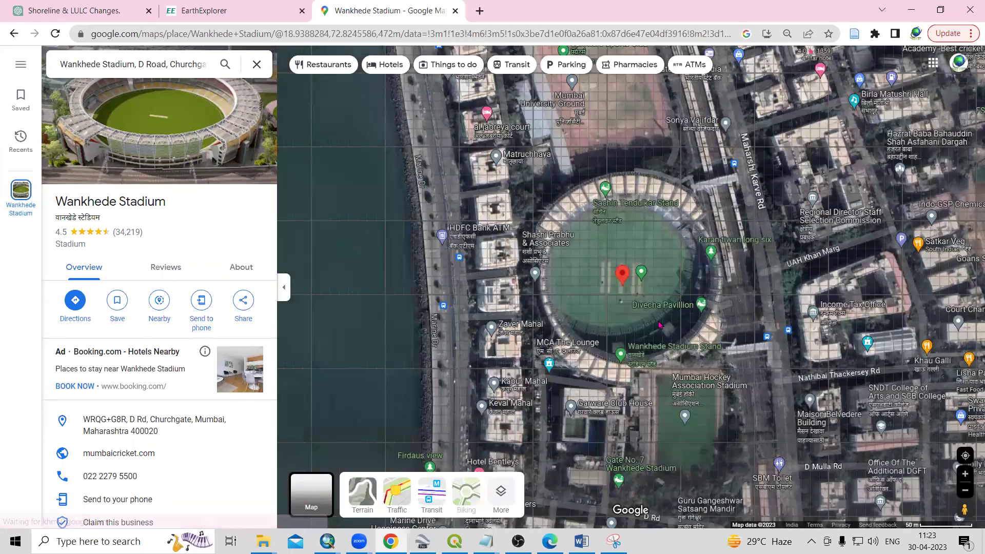
pyautogui.scroll(1, 605, 251)
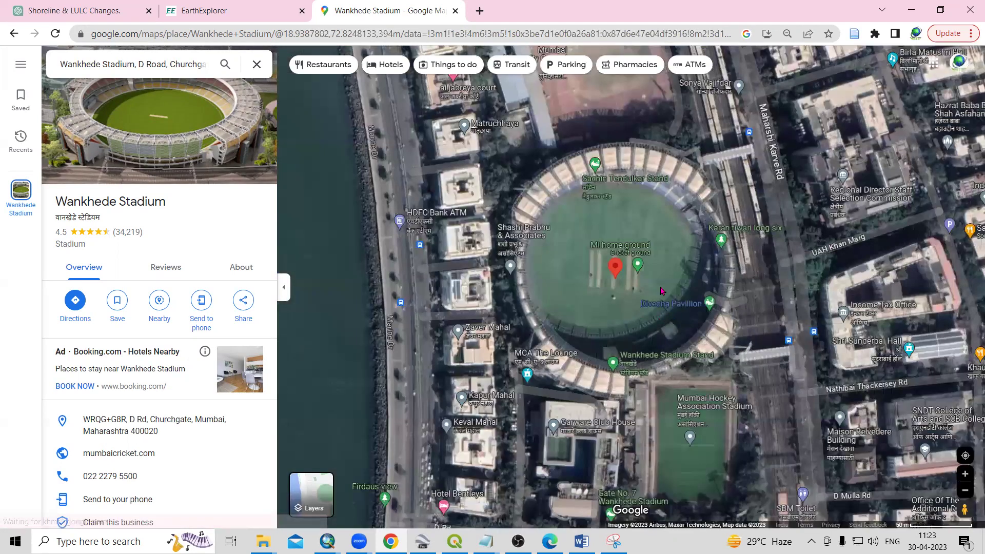
pyautogui.moveTo(392, 143); pyautogui.dragTo(440, 134)
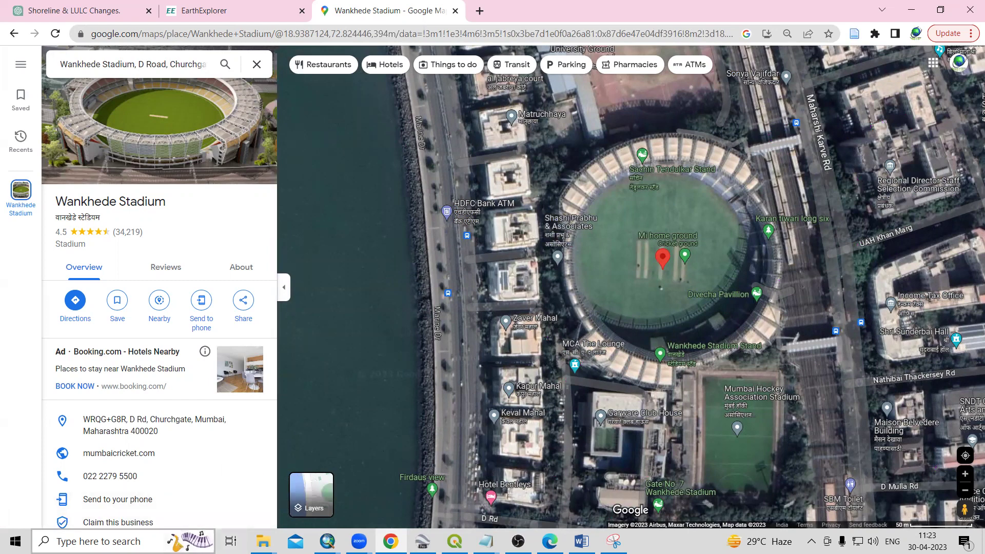
pyautogui.click(98, 542)
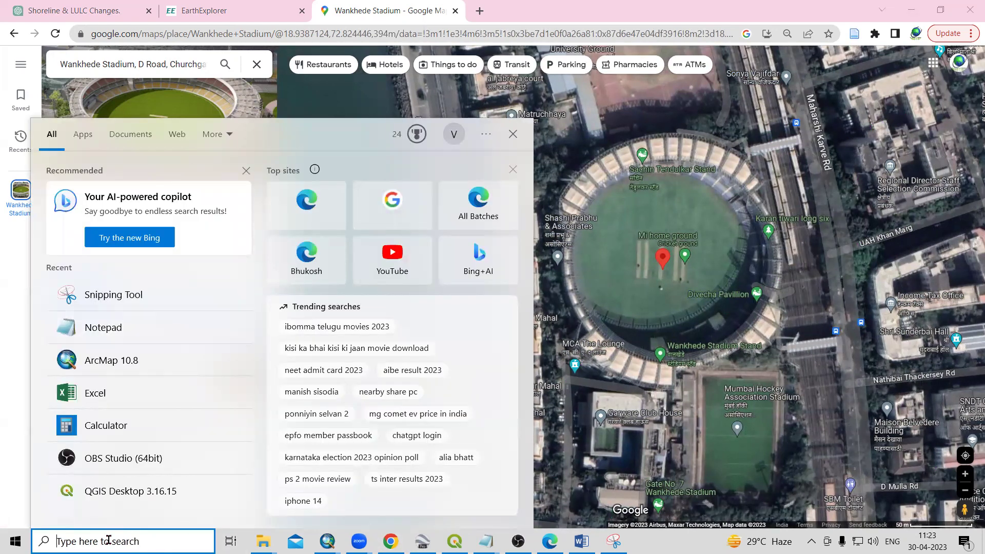
# Step: Snip the stadium satellite view with Snipping Tool and copy it to the clipboard
pyautogui.write('sn')
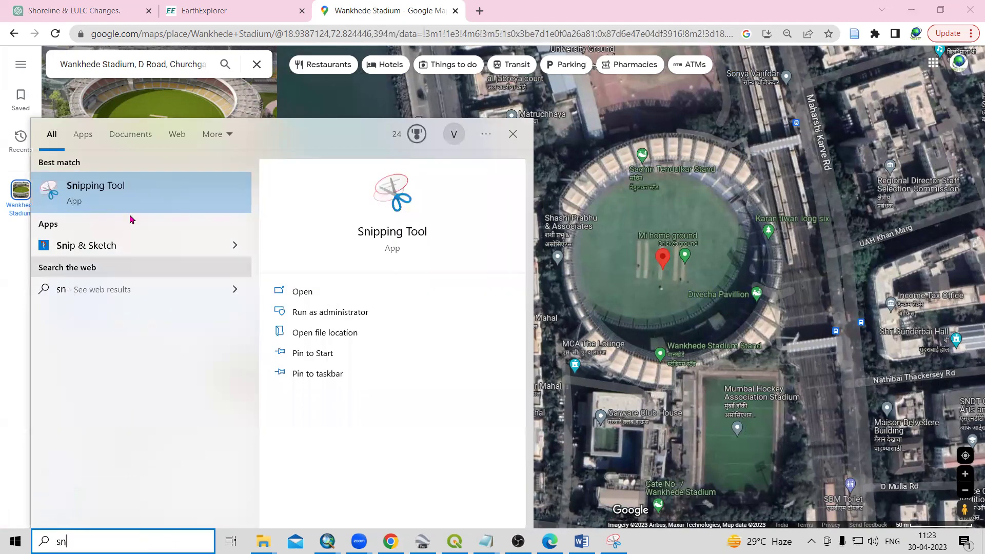
pyautogui.click(134, 201)
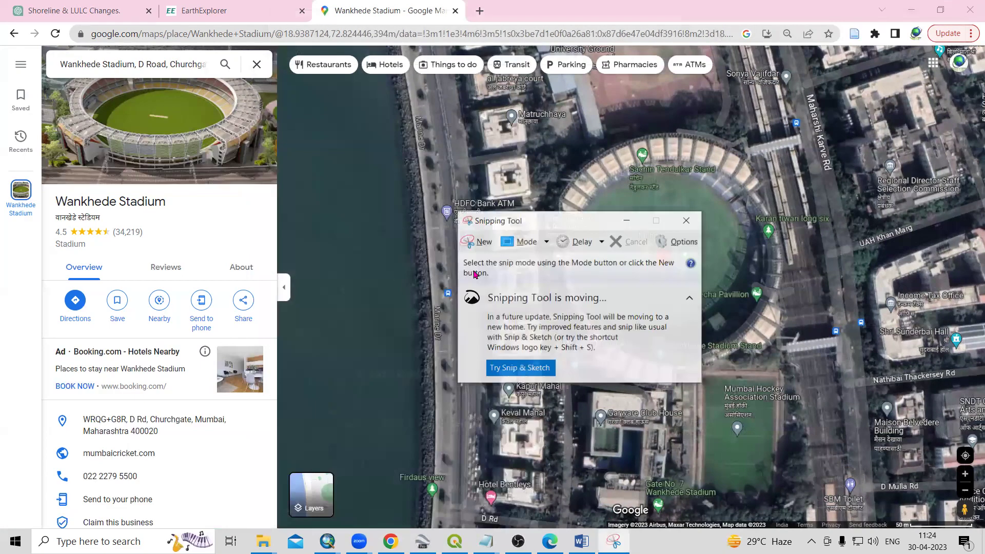
pyautogui.click(480, 242)
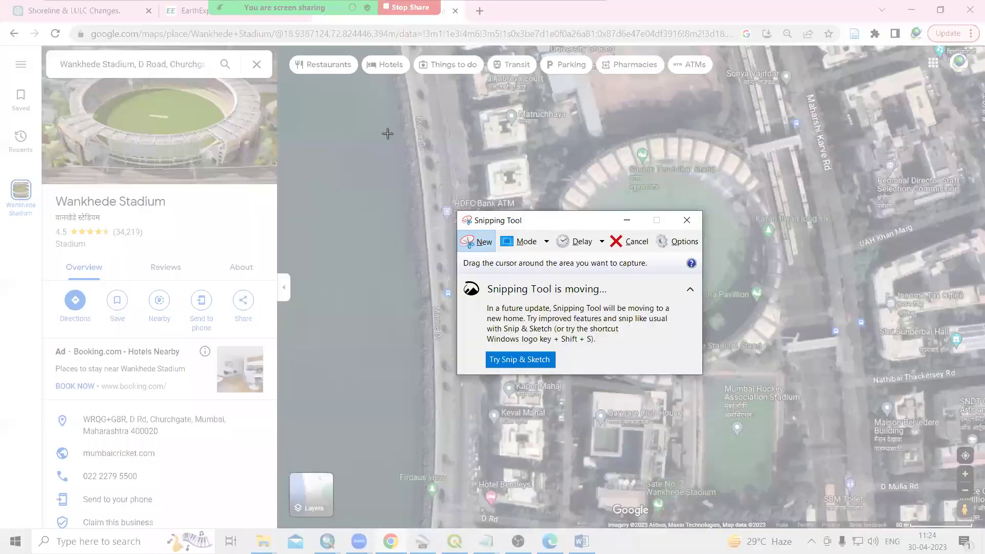
pyautogui.moveTo(303, 82); pyautogui.dragTo(963, 507)
pyautogui.rightClick(631, 293)
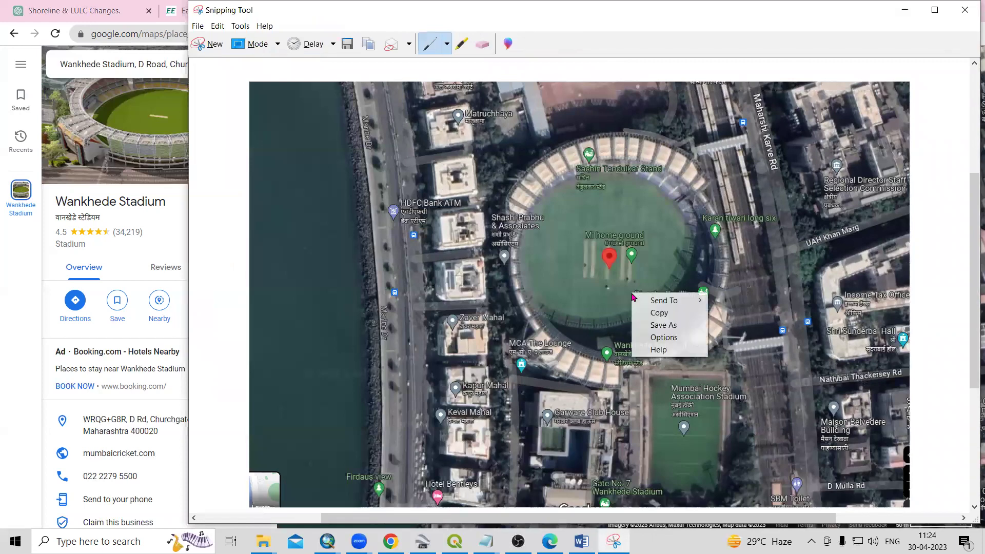
pyautogui.click(670, 313)
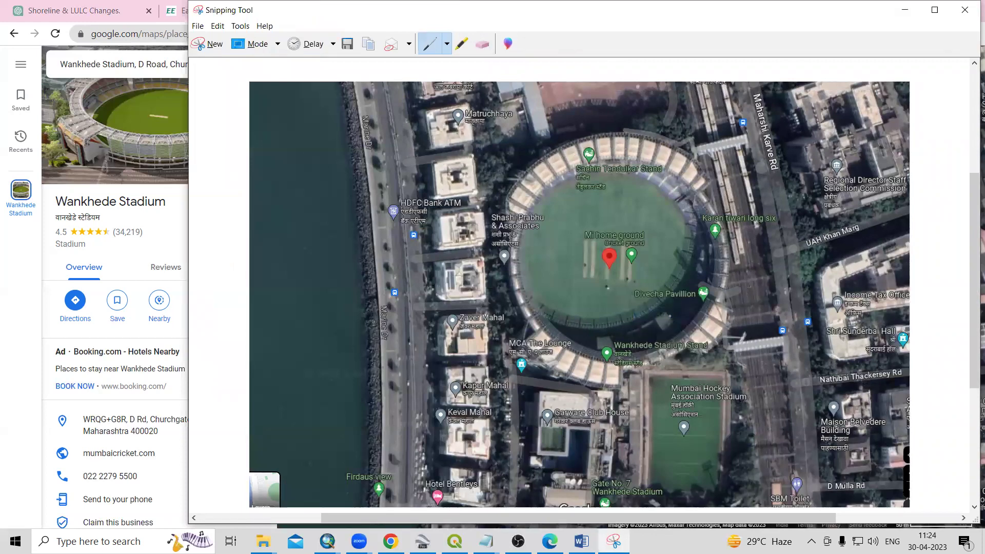
pyautogui.click(583, 539)
# Step: Paste the stadium satellite snip below the travel sentence on page 2
pyautogui.scroll(-3, 564, 439)
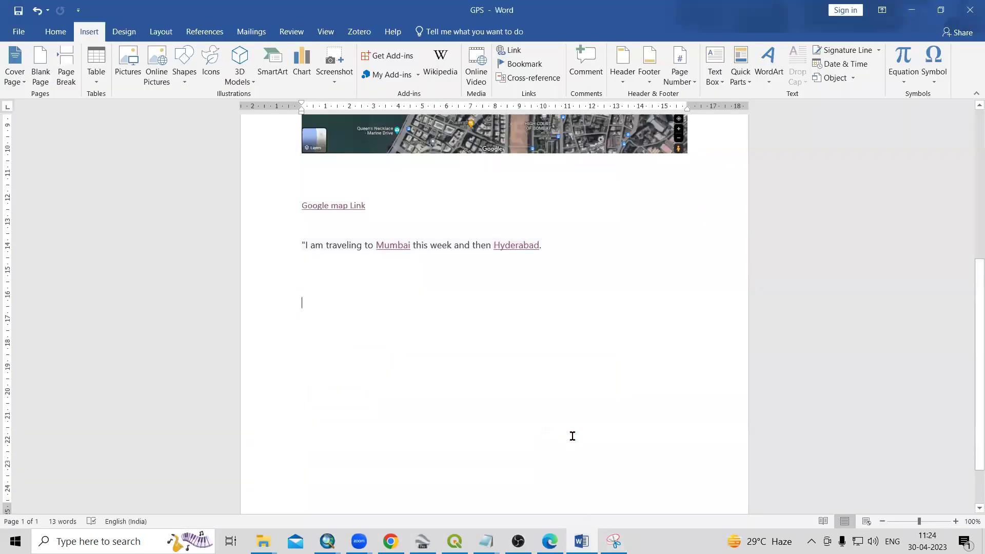
pyautogui.hotkey('ctrl', 'v')
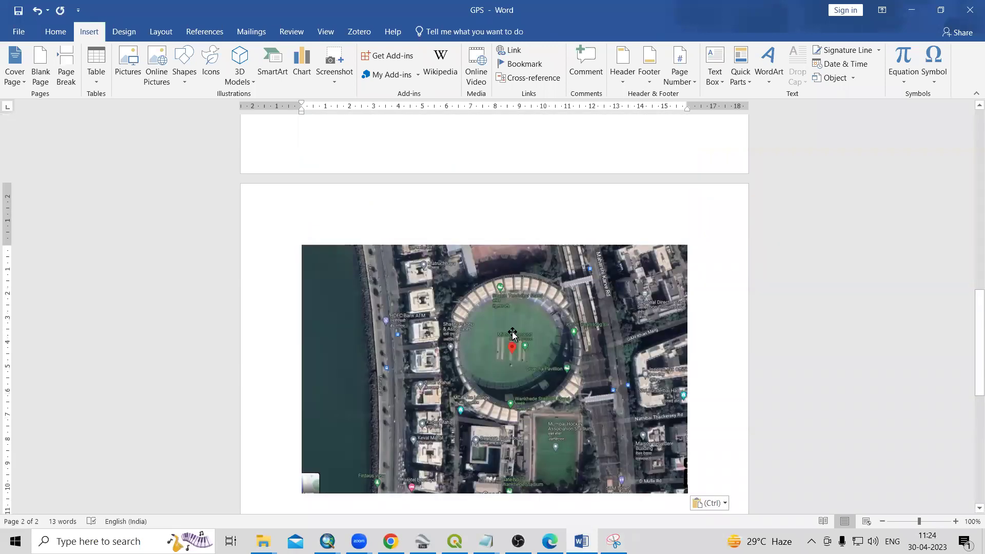
# Step: Copy Wankhede Stadium's Google Maps share link and select the stadium picture in GPS
pyautogui.moveTo(390, 541)
pyautogui.click(388, 482)
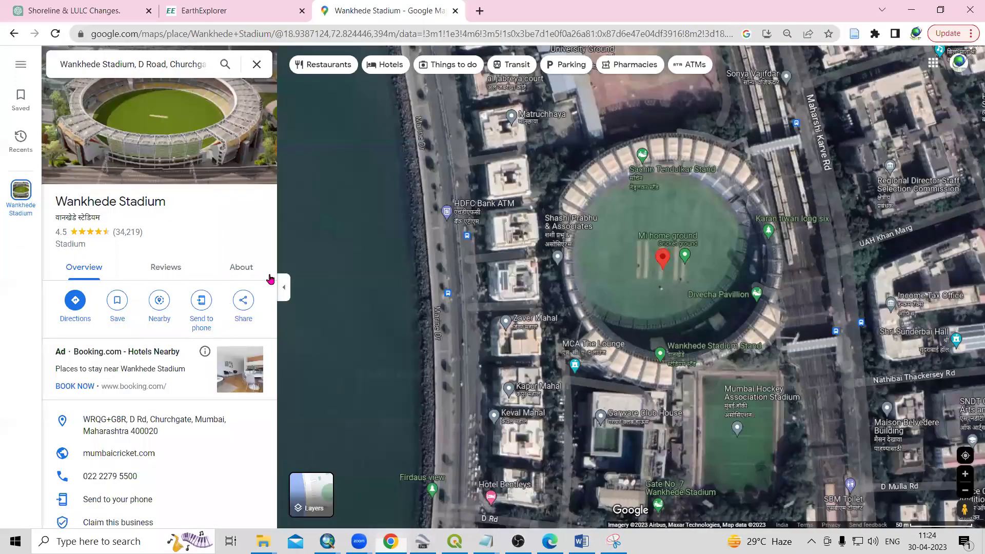
pyautogui.click(242, 302)
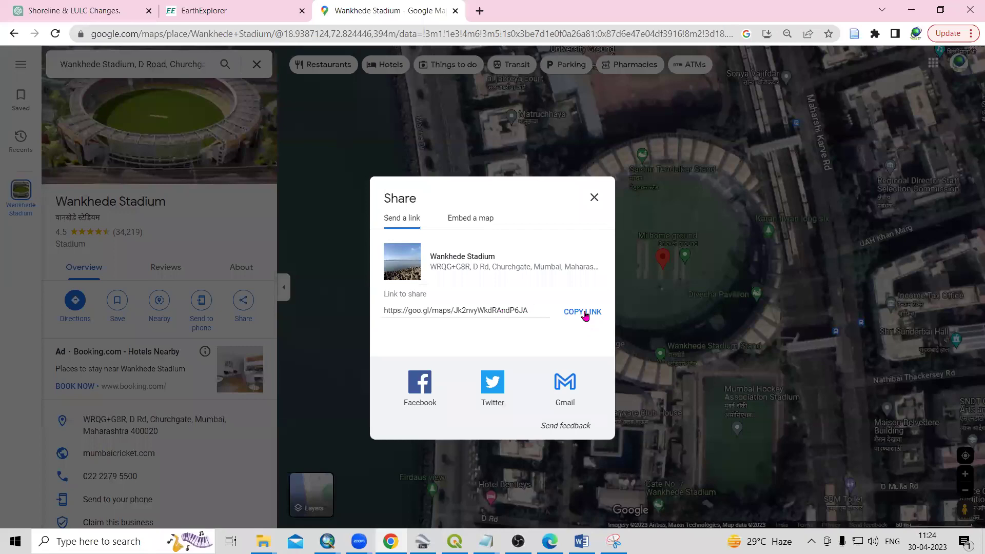
pyautogui.click(585, 313)
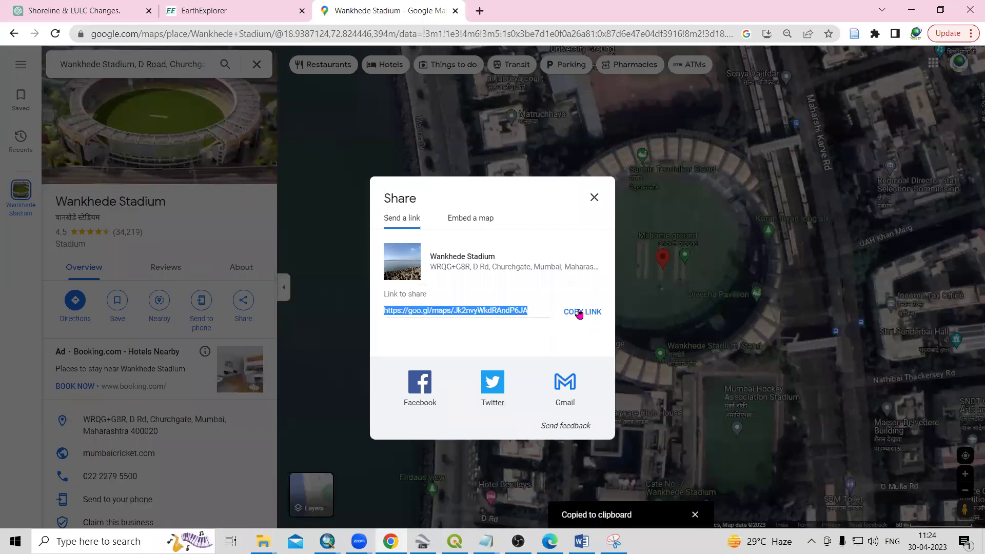
pyautogui.click(581, 541)
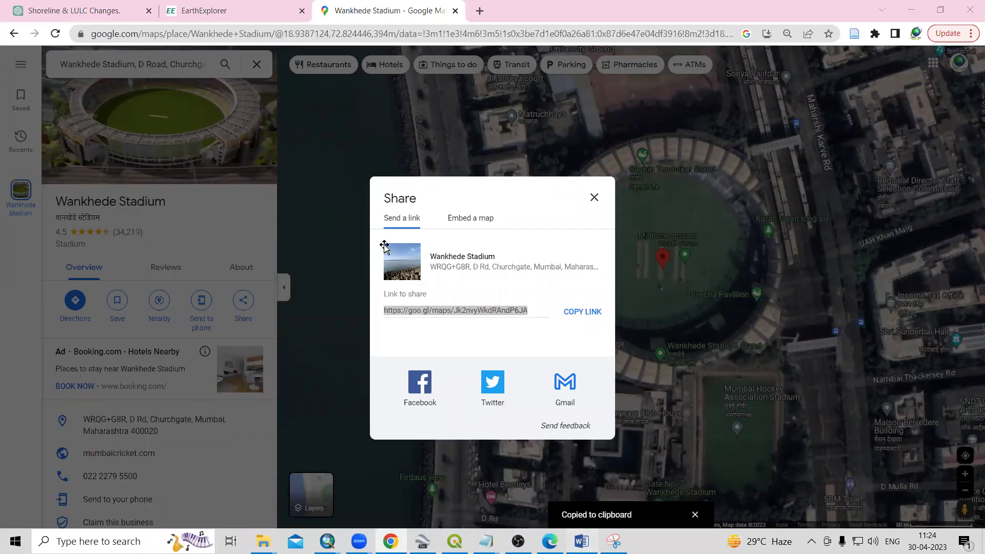
pyautogui.click(474, 309)
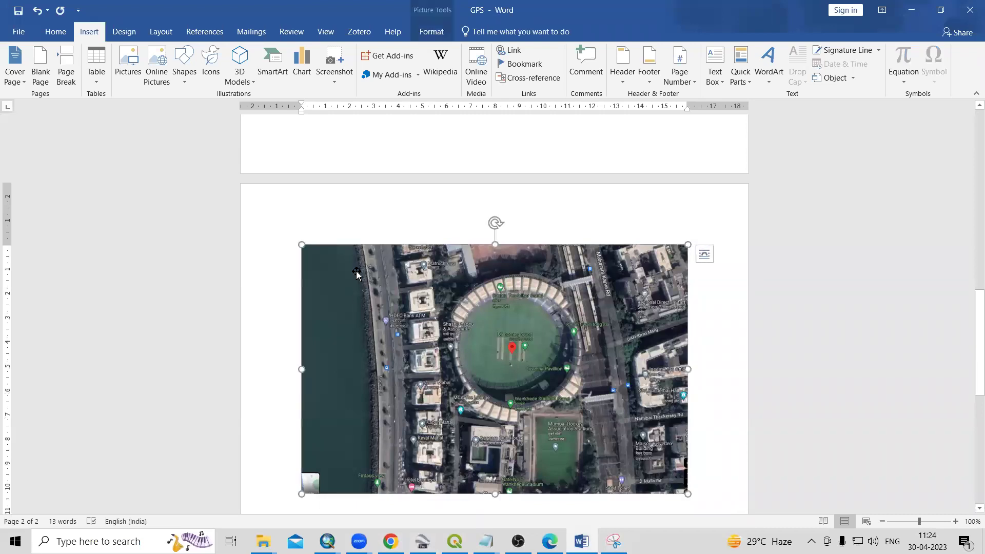
# Step: Link the stadium picture to the pasted goo.gl share link and close the Maps Share window
pyautogui.scroll(-1, 486, 404)
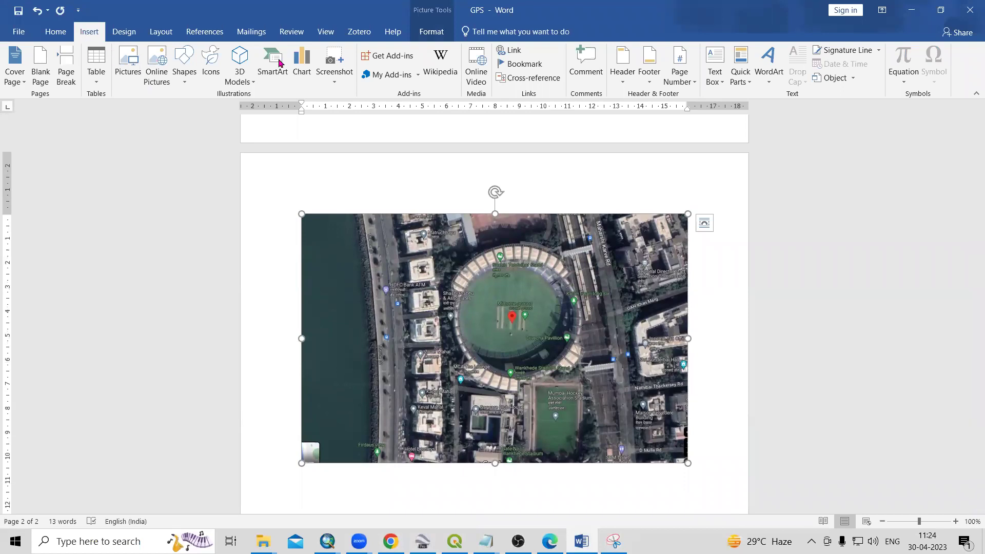
pyautogui.click(56, 31)
pyautogui.click(88, 33)
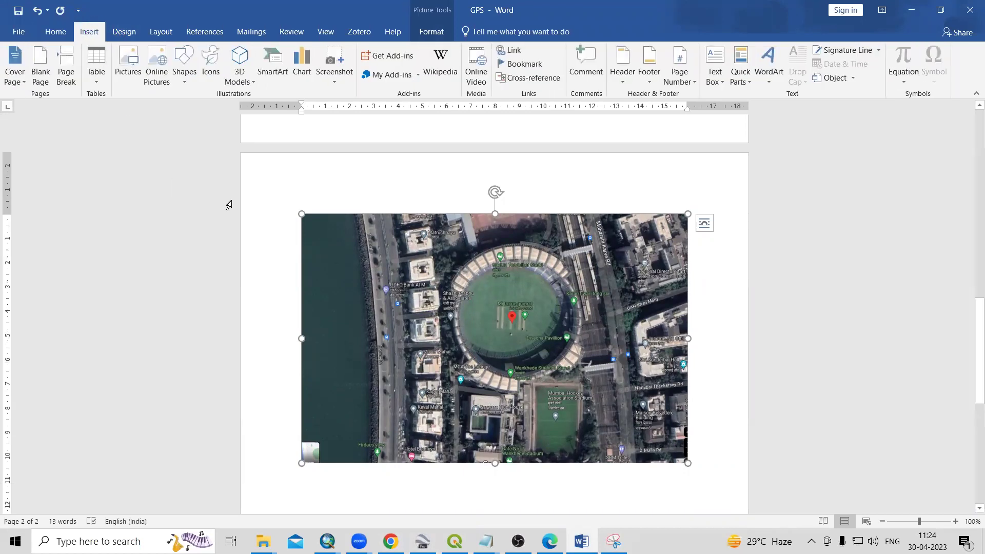
pyautogui.click(520, 56)
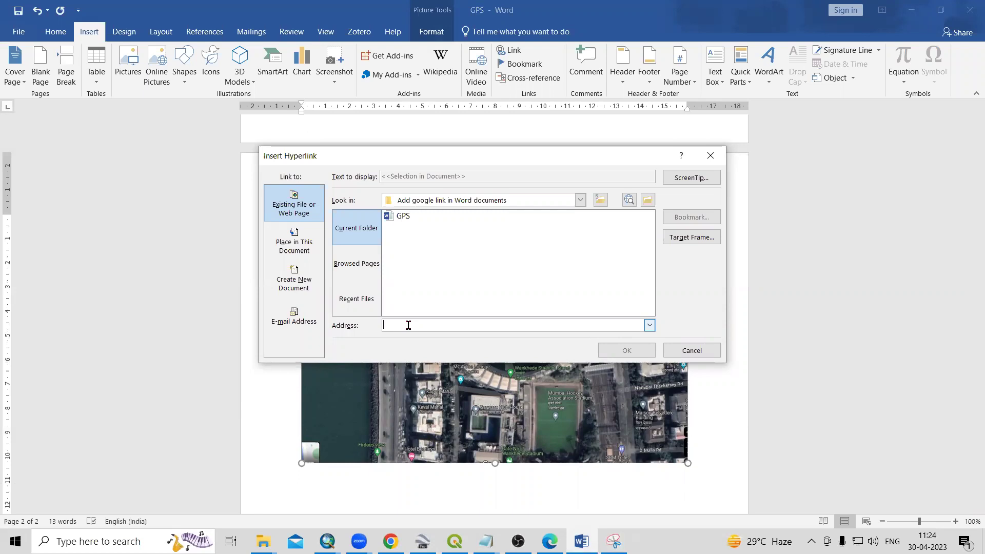
pyautogui.hotkey('ctrl', 'v')
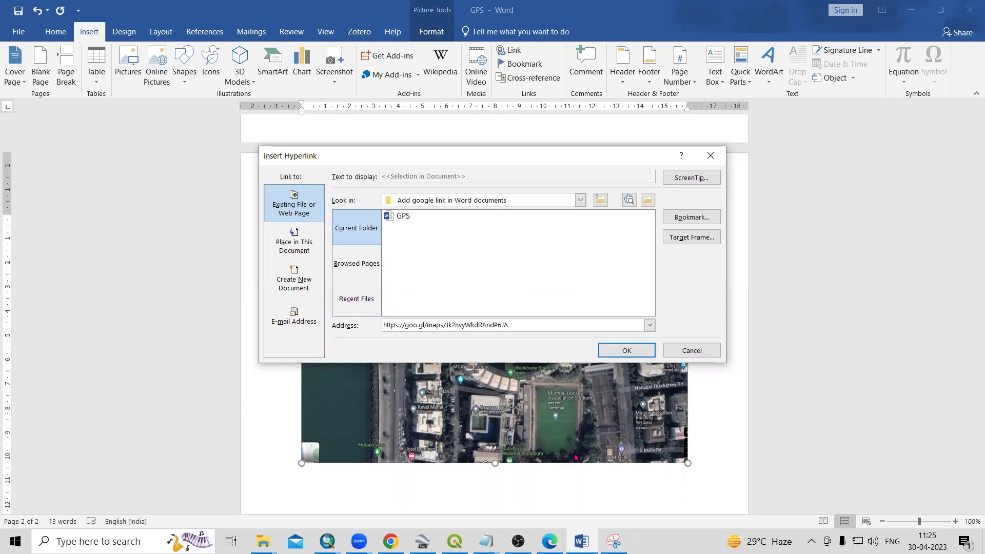
pyautogui.click(390, 542)
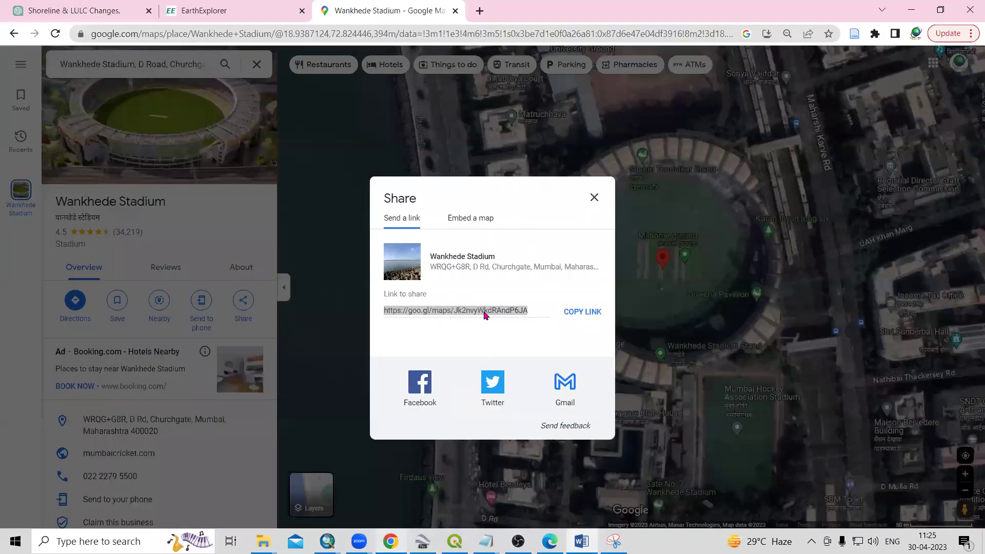
pyautogui.click(594, 198)
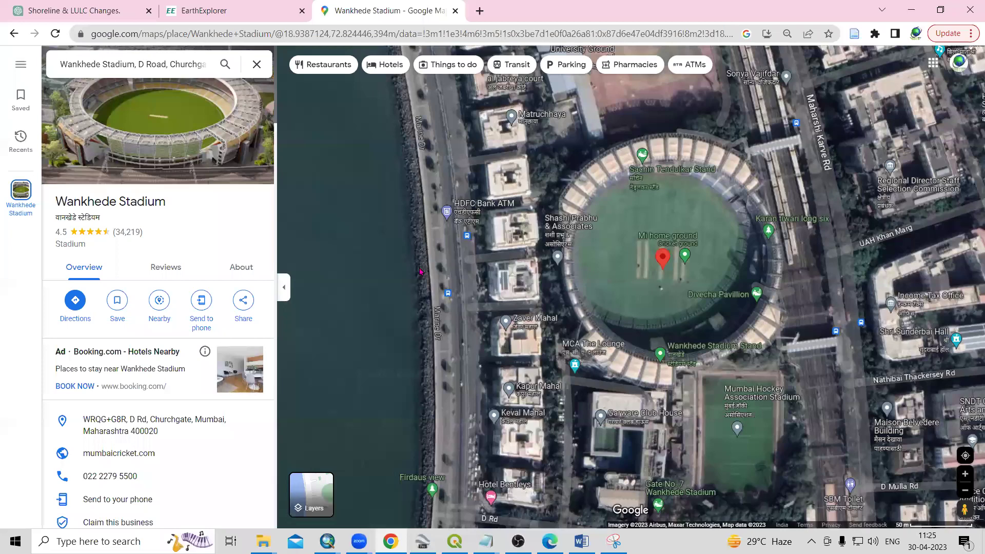
pyautogui.hotkey('alt', 'Tab')
pyautogui.click(626, 351)
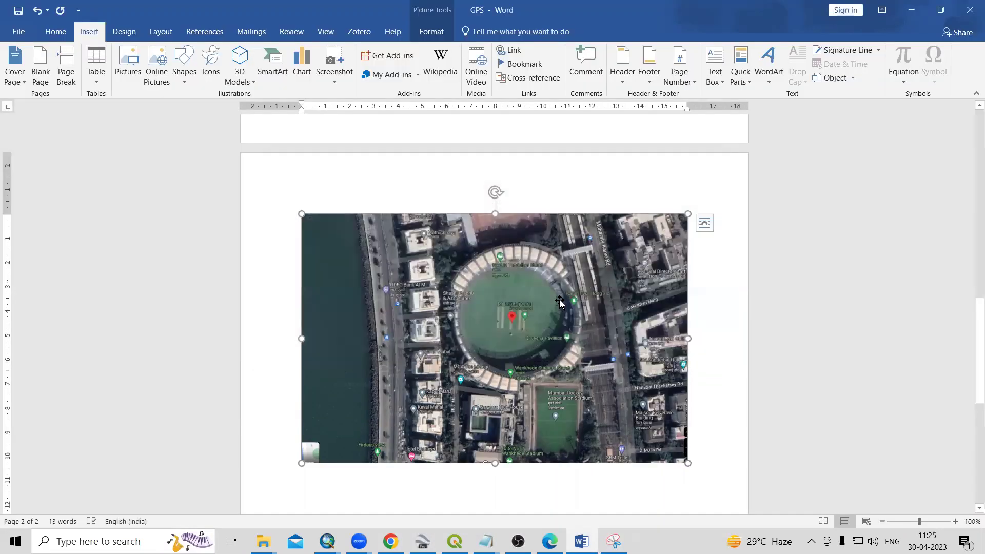
pyautogui.moveTo(550, 303)
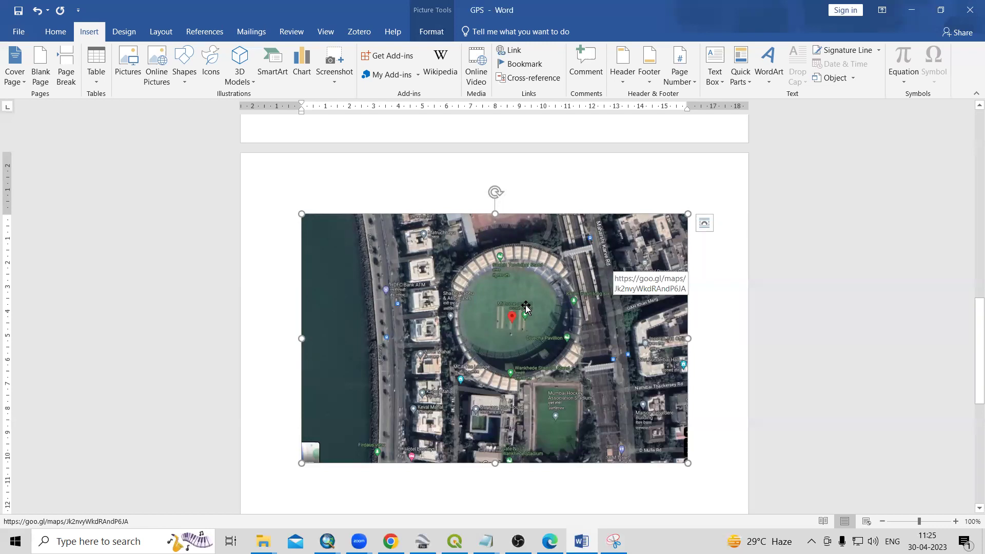
pyautogui.moveTo(525, 307); pyautogui.dragTo(506, 308)
pyautogui.moveTo(568, 361); pyautogui.dragTo(568, 361)
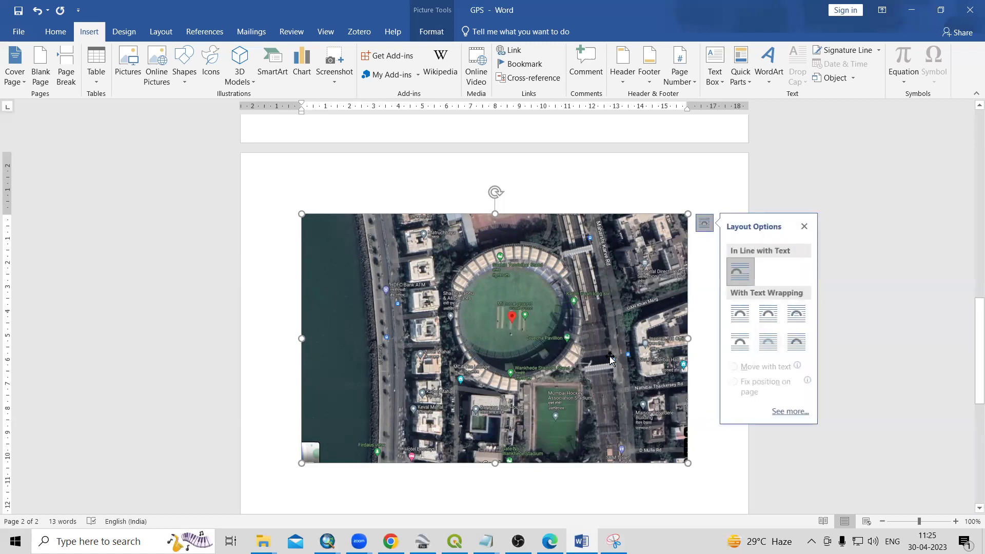
pyautogui.moveTo(606, 355); pyautogui.dragTo(543, 344)
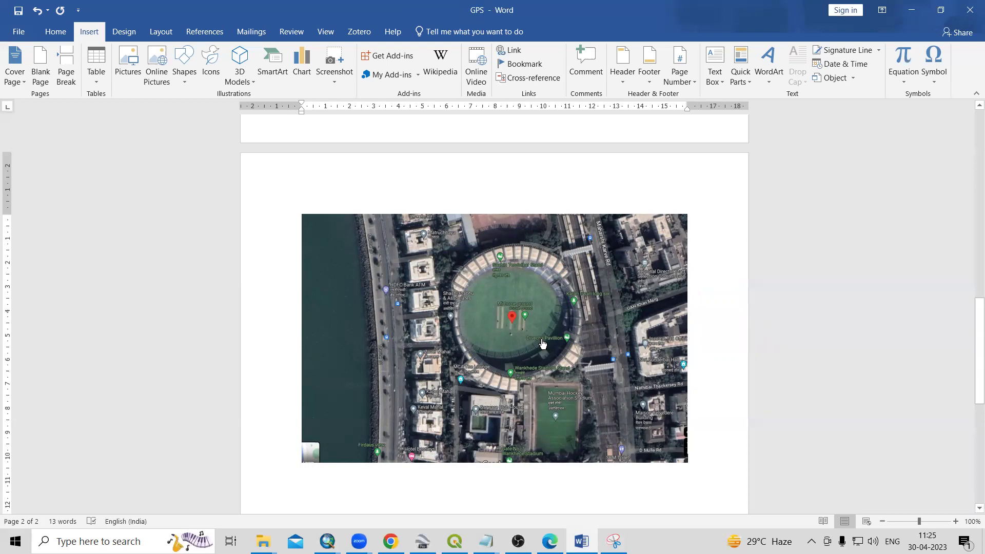
# Step: Check the stadium map in the browser, then minimize it to reveal the GPS document
pyautogui.moveTo(550, 541)
pyautogui.click(540, 476)
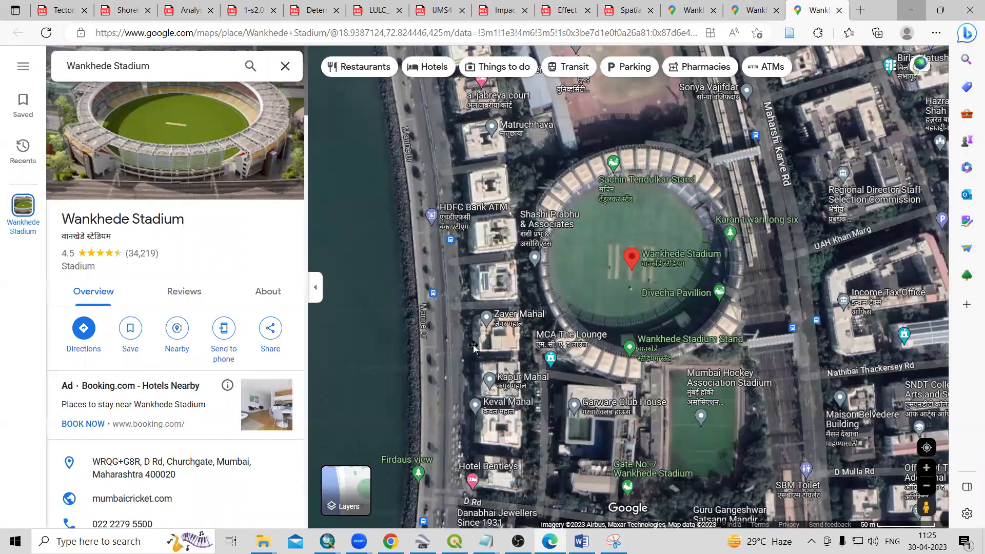
pyautogui.click(911, 11)
pyautogui.scroll(-6, 467, 334)
pyautogui.scroll(3, 467, 333)
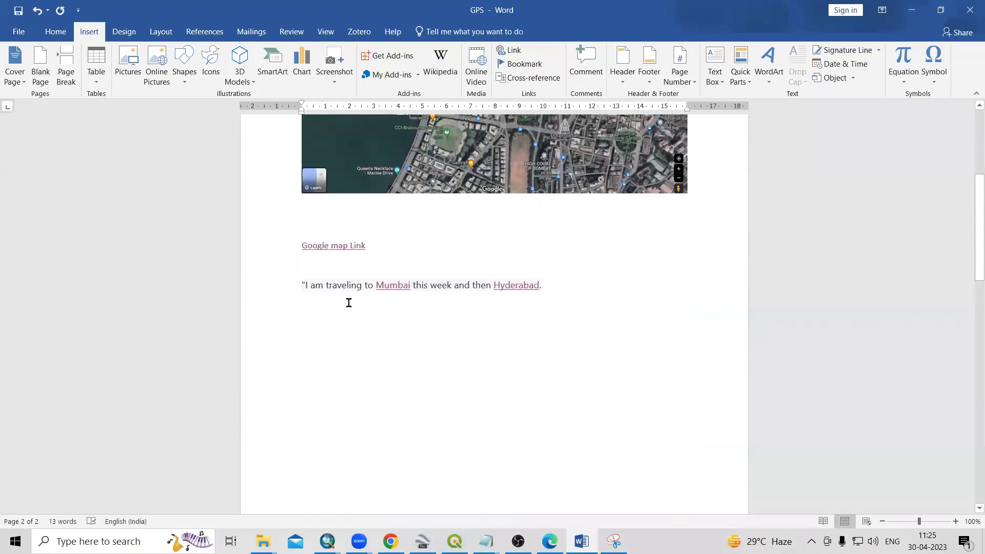
# Step: Add the line 'I am traveling to Mumbai' below the stadium map and select 'Mumbai'
pyautogui.moveTo(304, 285); pyautogui.dragTo(367, 285)
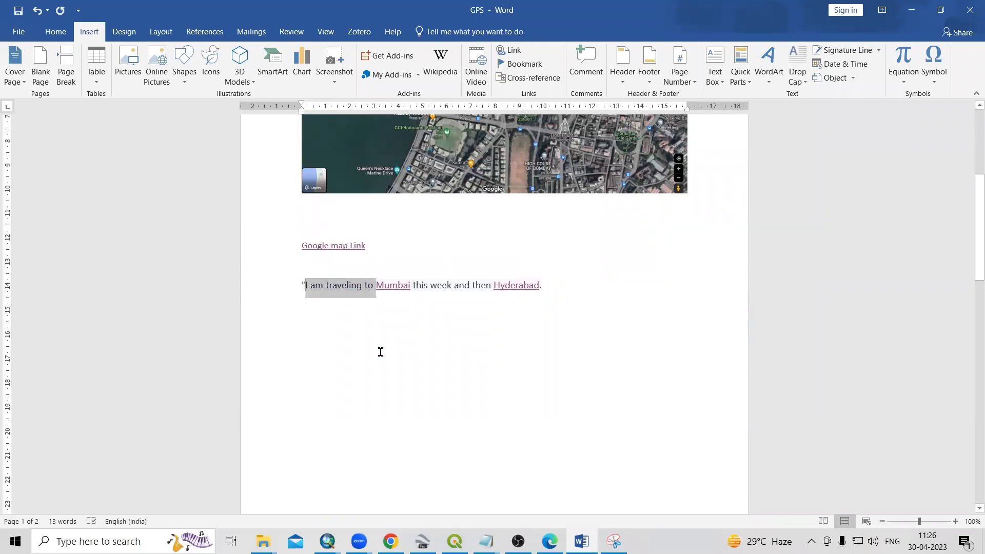
pyautogui.scroll(-10, 383, 359)
pyautogui.scroll(-5, 385, 364)
pyautogui.click(385, 174)
pyautogui.press('Left')
pyautogui.hotkey('ctrl', 'v')
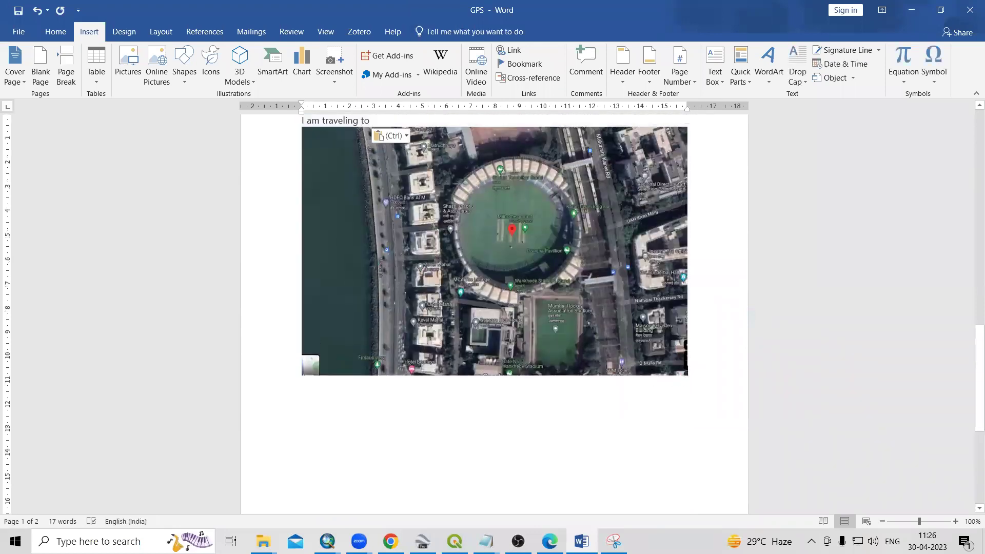
pyautogui.click(301, 410)
pyautogui.hotkey('ctrl', 'v')
pyautogui.write('Mu')
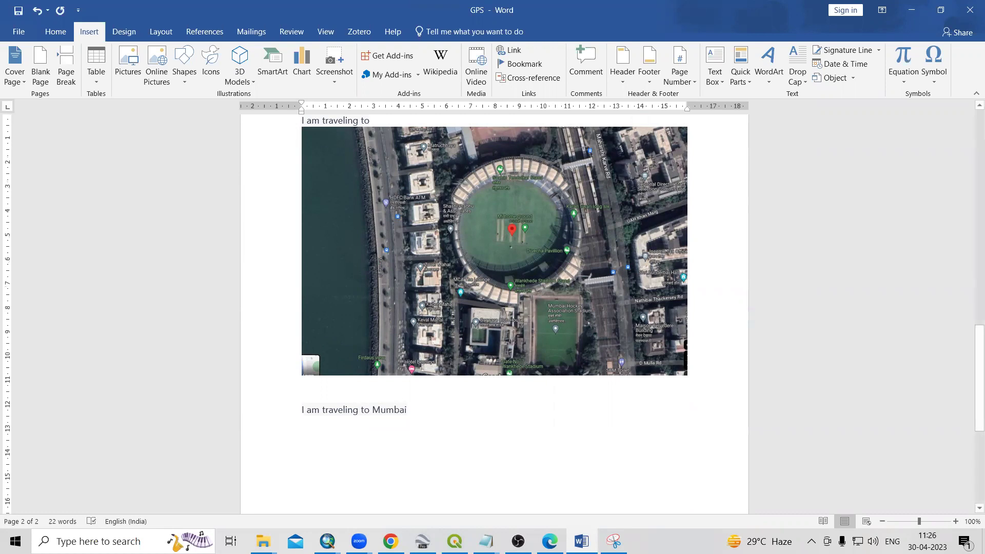
pyautogui.moveTo(373, 410); pyautogui.dragTo(405, 411)
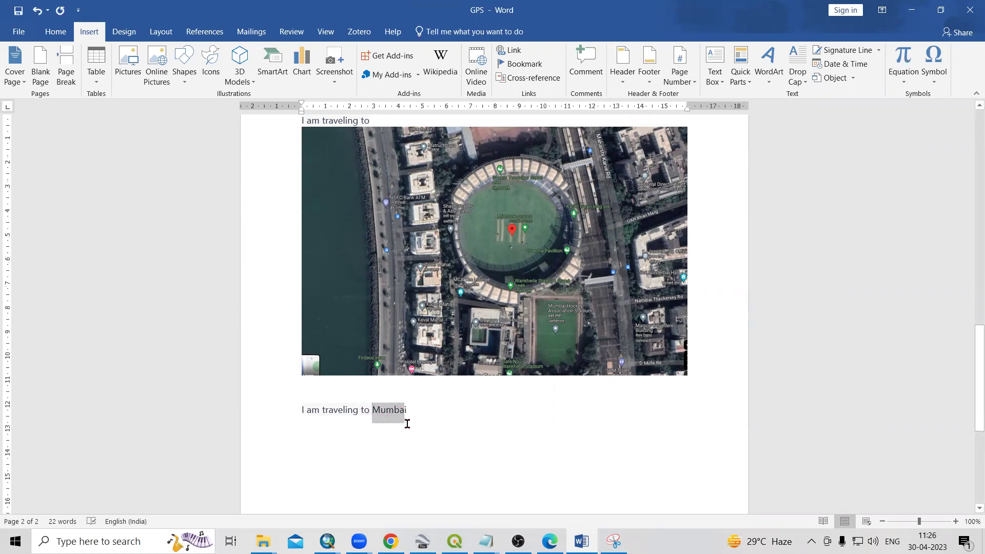
pyautogui.click(390, 542)
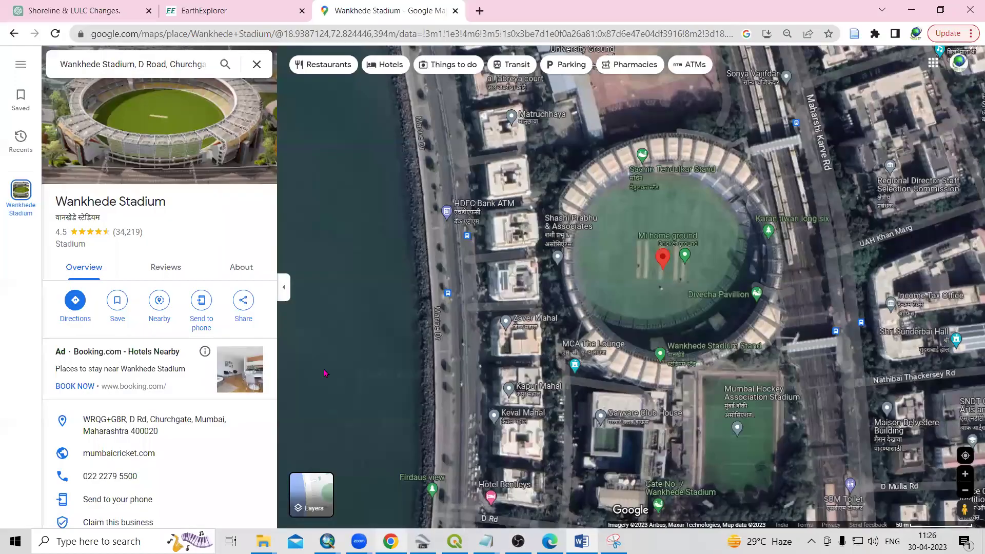
# Step: Search Google Maps for 'mumbai' and copy the place's share link
pyautogui.click(160, 67)
pyautogui.write('mumbai')
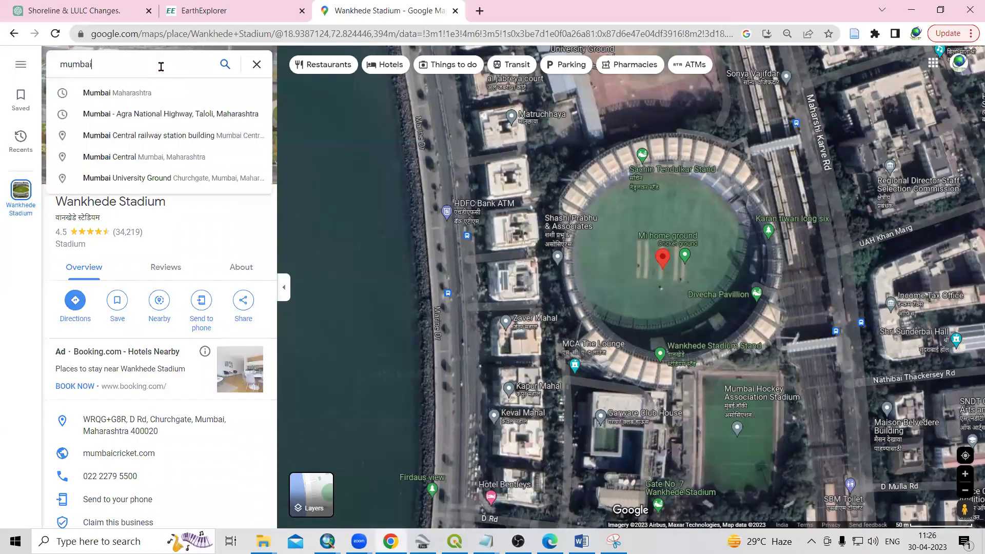
pyautogui.press('Escape')
pyautogui.press('Return')
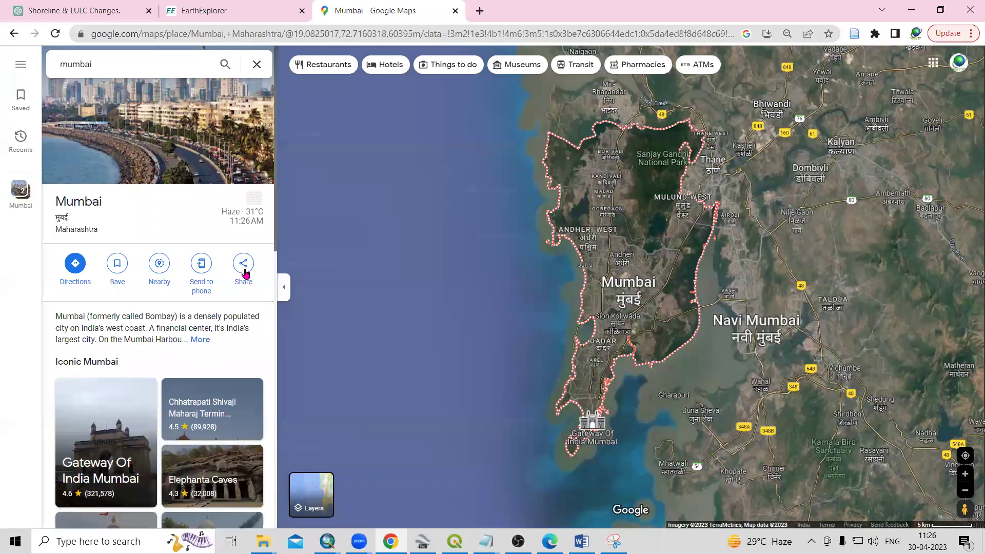
pyautogui.click(244, 264)
pyautogui.click(582, 312)
pyautogui.hotkey('ctrl', 'c')
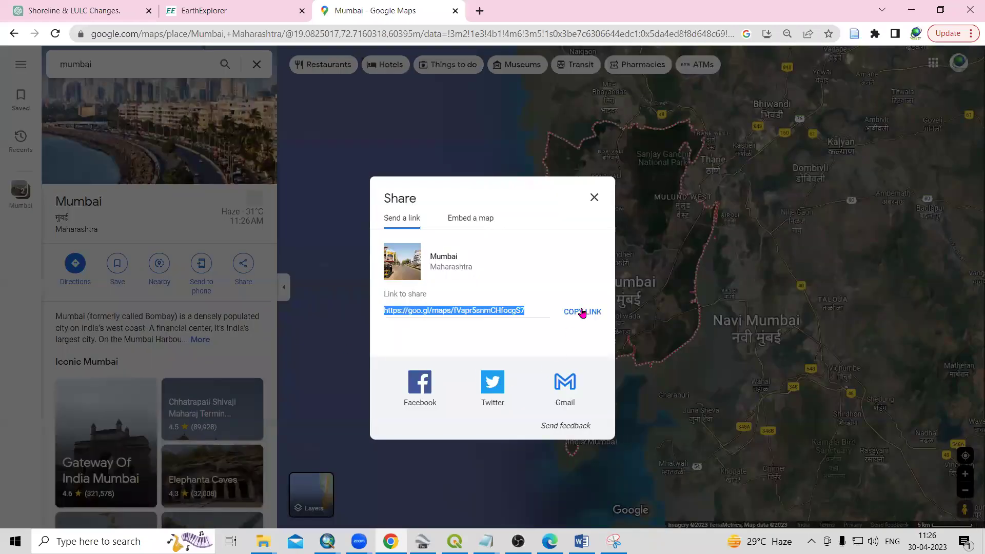
# Step: Return to the GPS document in Word and select the word 'Mumbai'
pyautogui.moveTo(581, 541)
pyautogui.click(575, 498)
pyautogui.moveTo(408, 413); pyautogui.dragTo(371, 411)
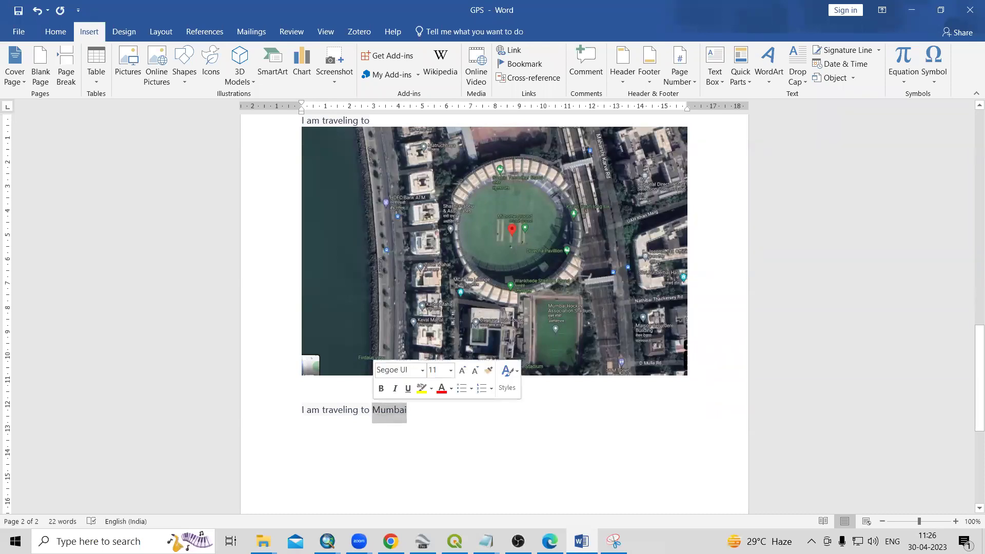
# Step: Hyperlink 'Mumbai' to the pasted Google Maps share link, then follow it to test
pyautogui.click(511, 50)
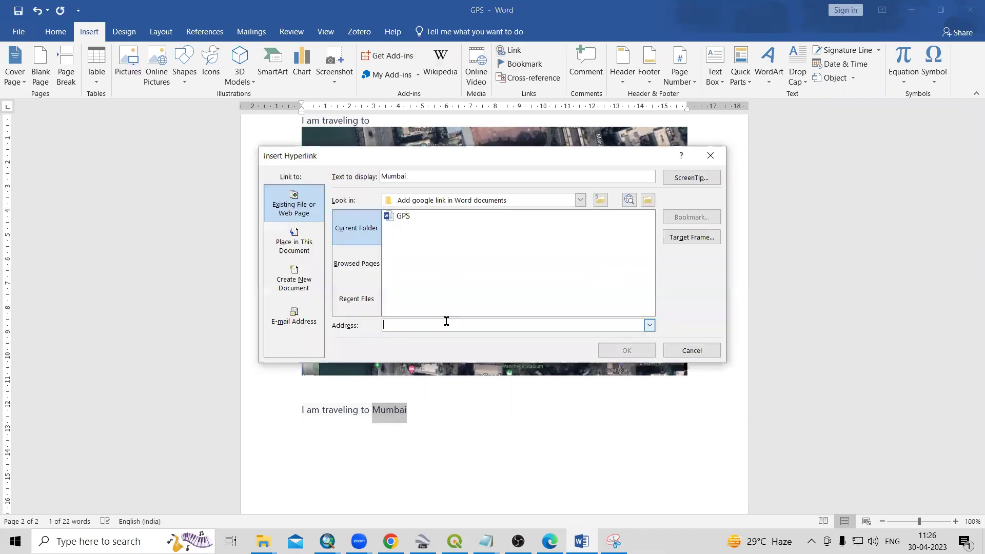
pyautogui.hotkey('ctrl', 'v')
pyautogui.click(629, 352)
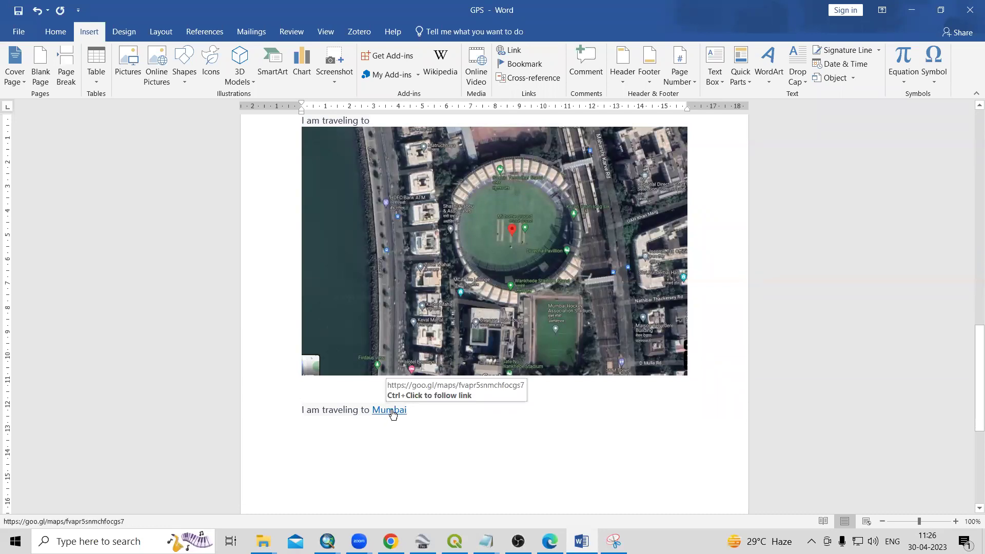
pyautogui.keyDown('ctrl'); pyautogui.click(392, 413); pyautogui.keyUp('ctrl')
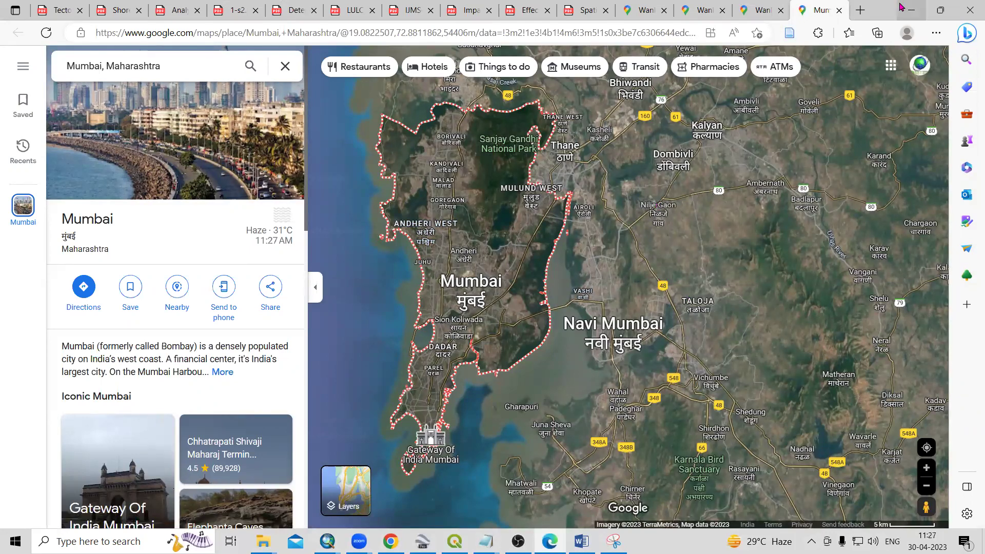
# Step: Switch from the Mumbai map back to the GPS document and scroll up
pyautogui.hotkey('alt', 'Tab')
pyautogui.scroll(1, 495, 436)
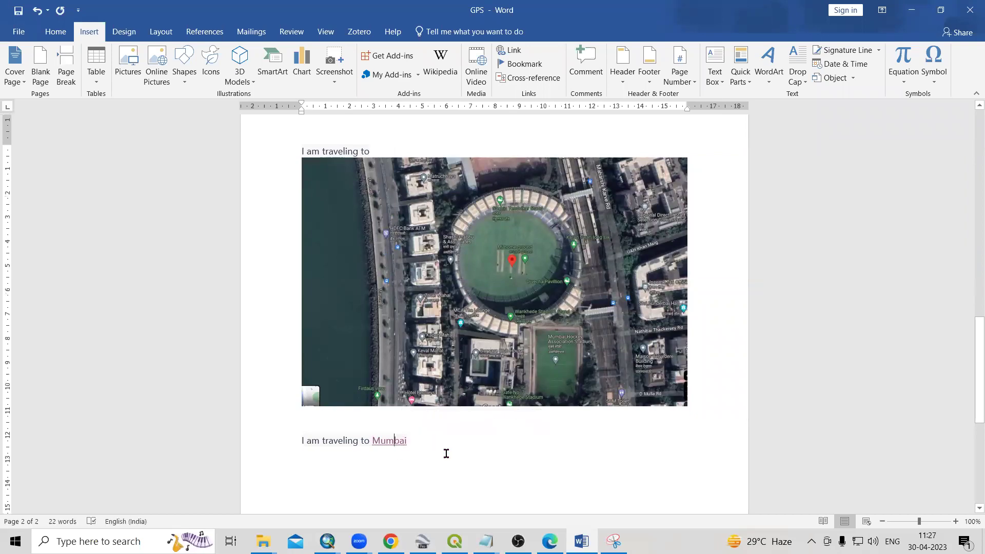
pyautogui.scroll(15, 446, 453)
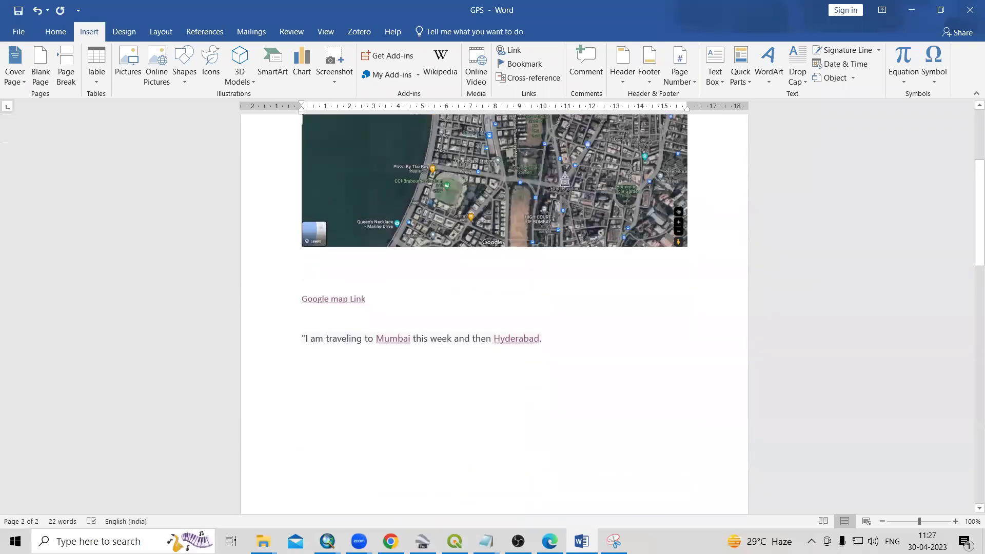
pyautogui.scroll(5, 446, 442)
pyautogui.scroll(-2, 578, 387)
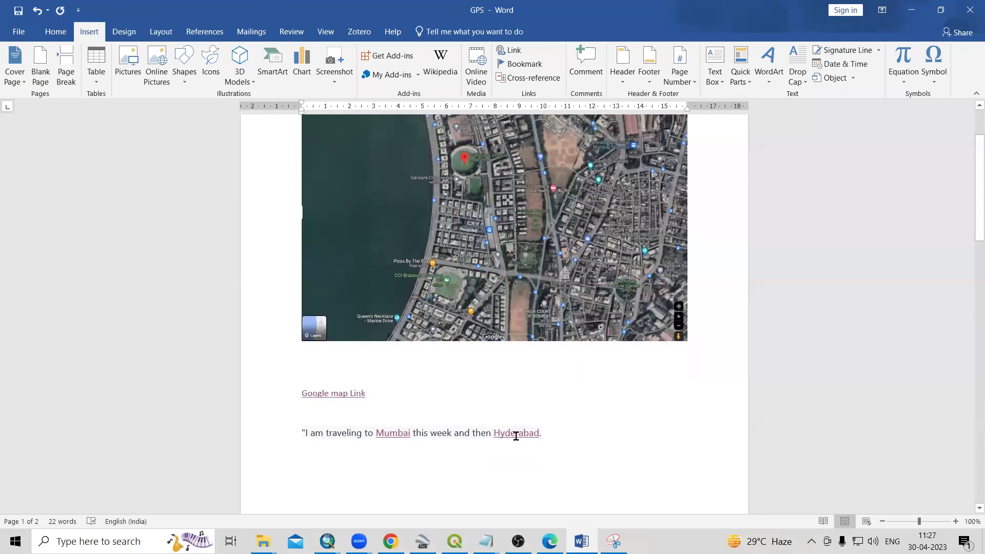
pyautogui.scroll(1, 550, 354)
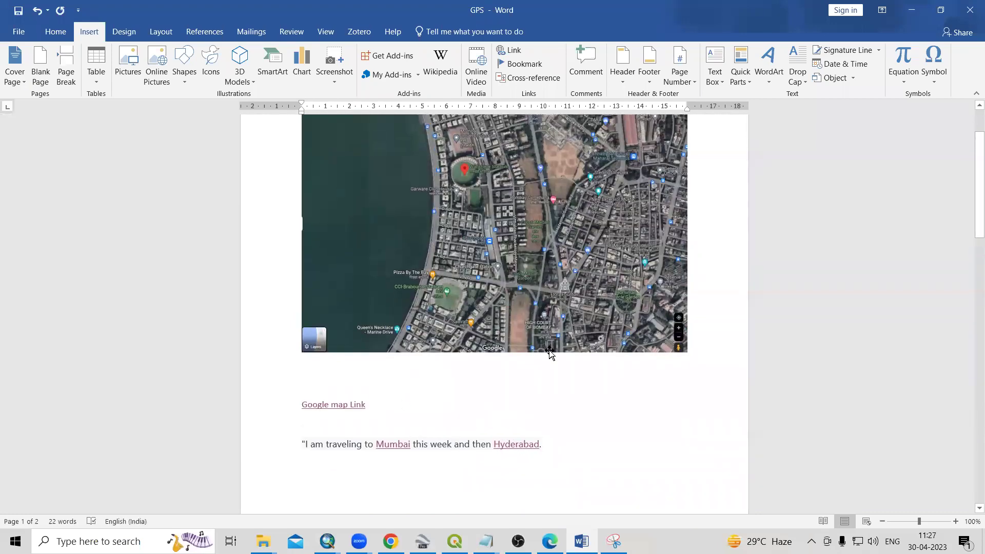